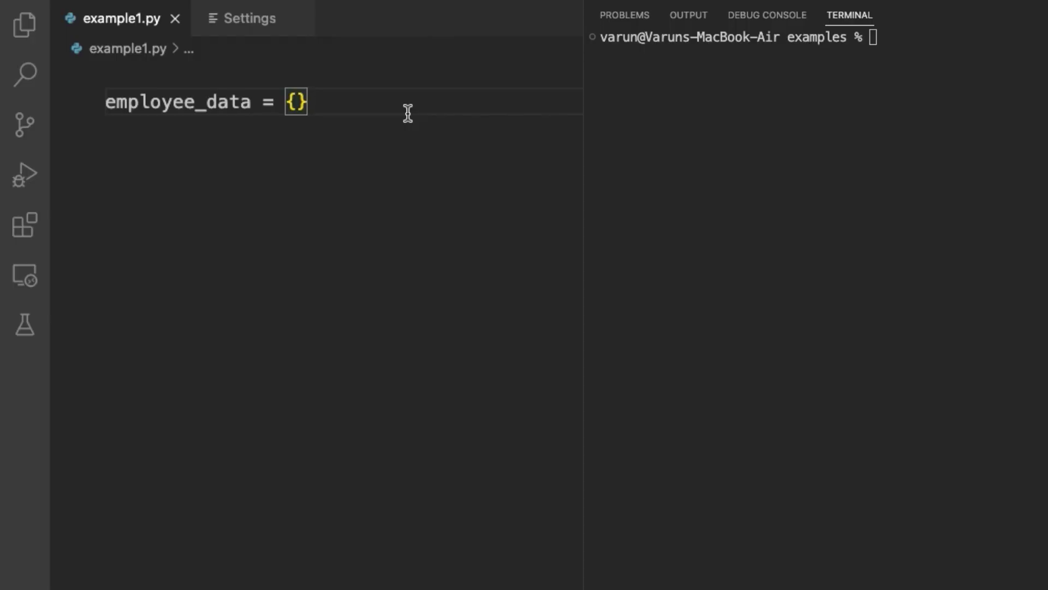
# - Rewrite employee_data's empty braces as { }, save, and add blank lines below
pyautogui.press('Home')
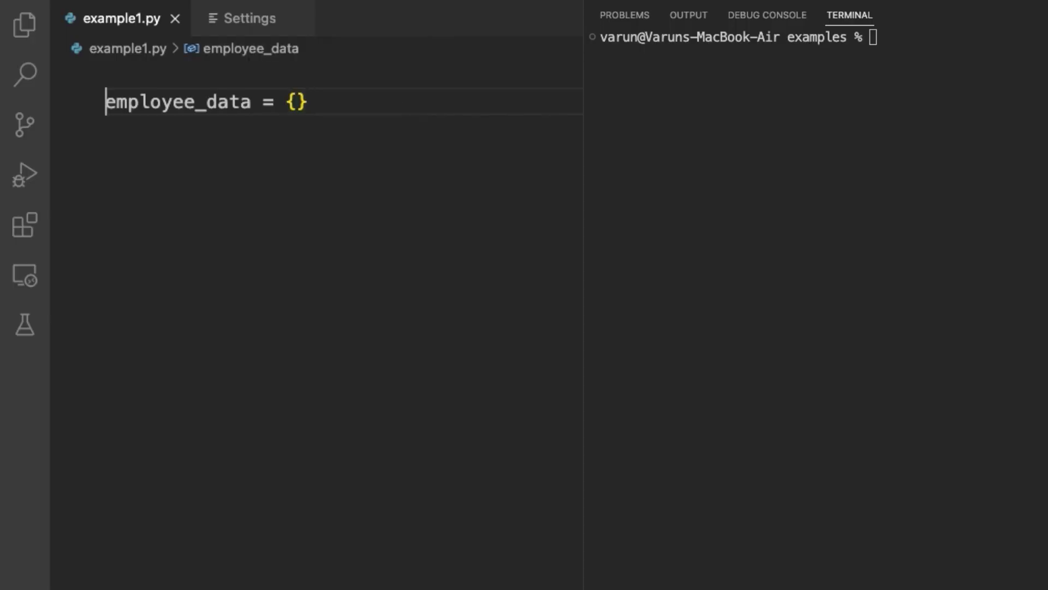
pyautogui.press('Return')
pyautogui.moveTo(316, 131); pyautogui.dragTo(284, 133)
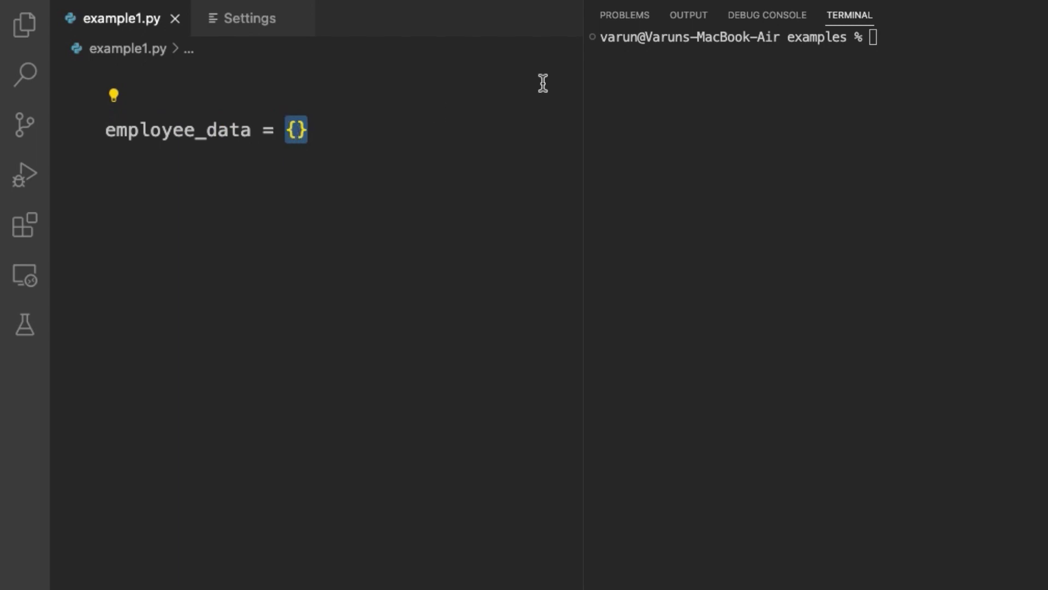
pyautogui.press('BackSpace')
pyautogui.write('{}')
pyautogui.press('Left')
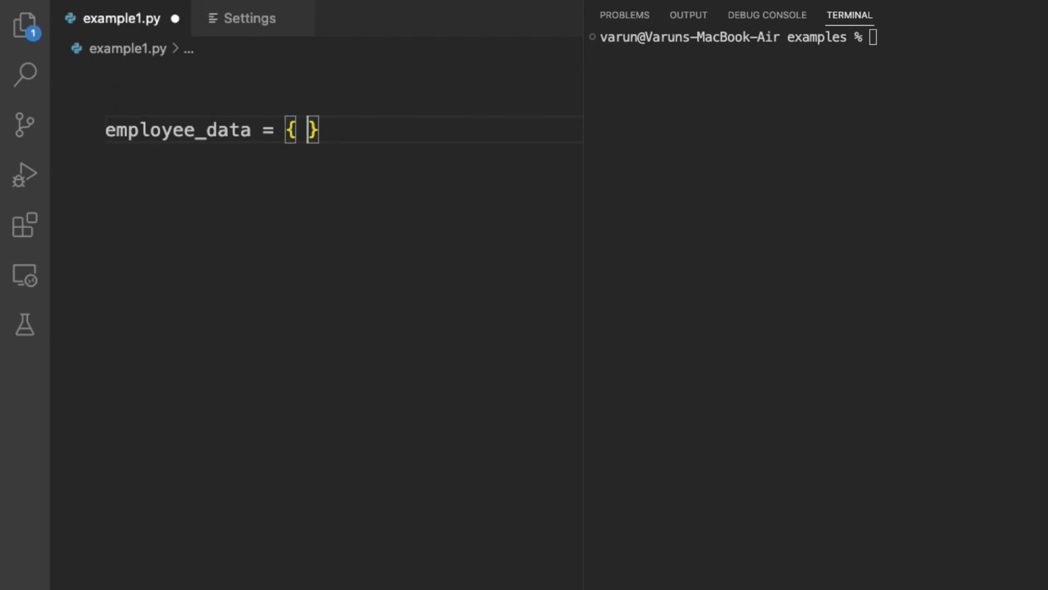
pyautogui.hotkey('ctrl', 's')
pyautogui.press('End')
pyautogui.press('Return')
pyautogui.press('Return')
pyautogui.write('print(')
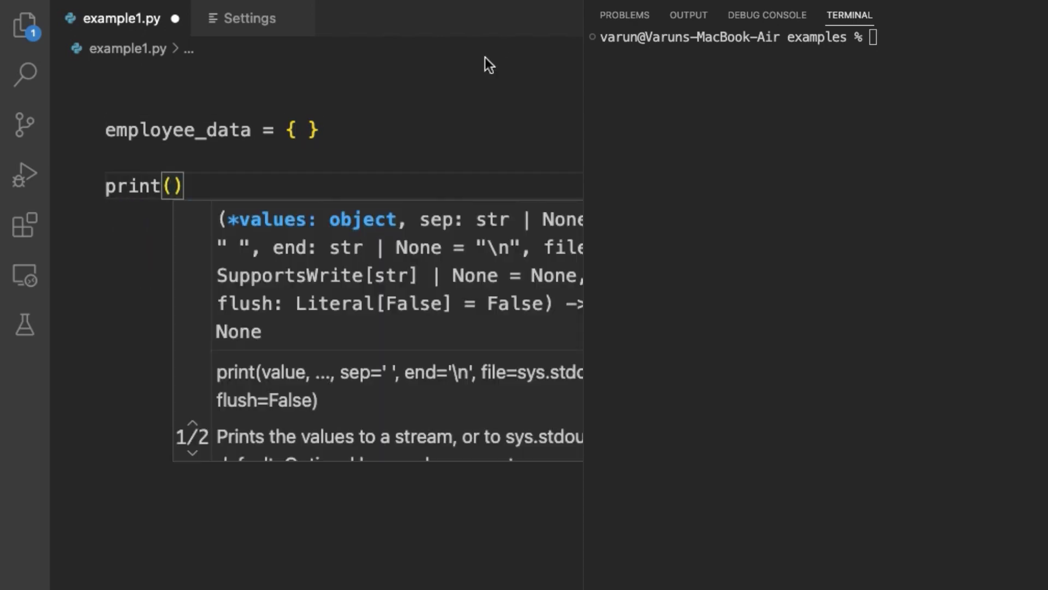
# - Copy employee_data into the print() call, making print(employee_data), and save
pyautogui.doubleClick(238, 131)
pyautogui.hotkey('ctrl', 'c')
pyautogui.click(167, 186)
pyautogui.hotkey('ctrl', 'v')
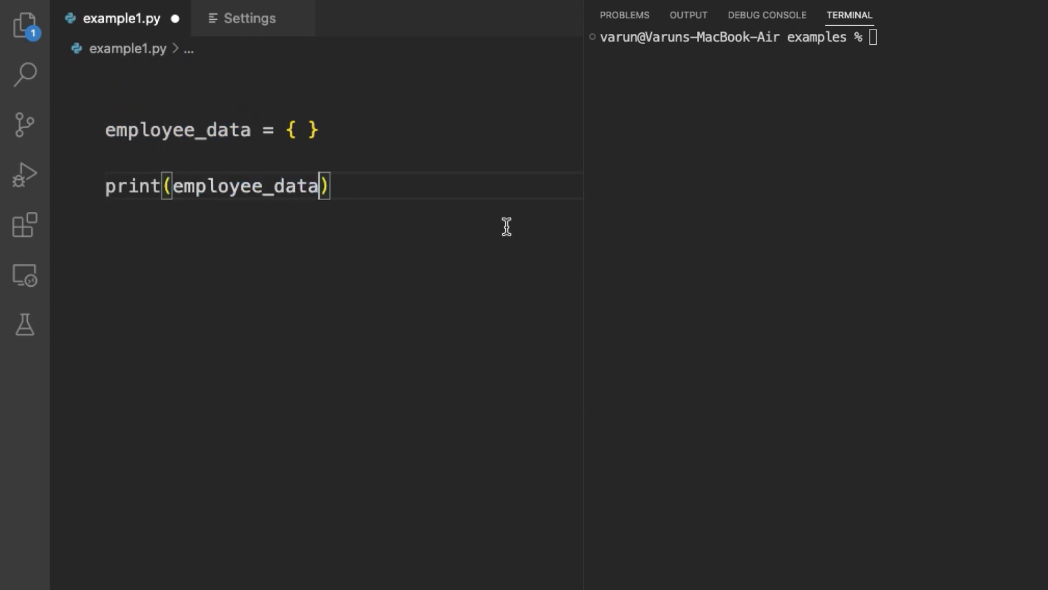
pyautogui.press('super+s')
# - Run python3 example1.py in the terminal and compare its {} output to the code
pyautogui.click(639, 228)
pyautogui.write('python3 example1.py')
pyautogui.press('Return')
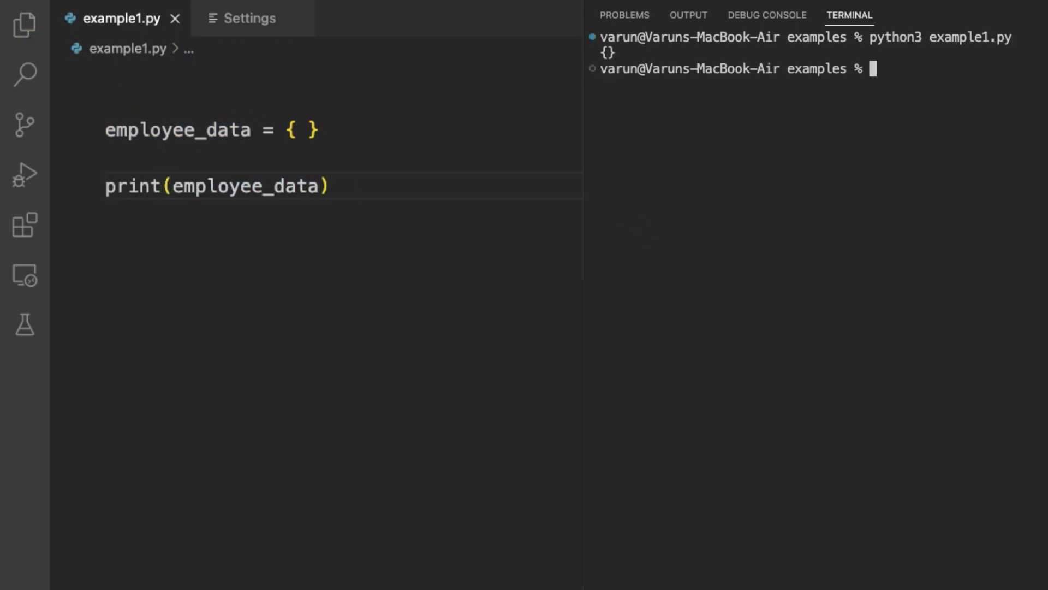
pyautogui.moveTo(629, 53); pyautogui.dragTo(601, 52)
pyautogui.moveTo(285, 130); pyautogui.dragTo(328, 133)
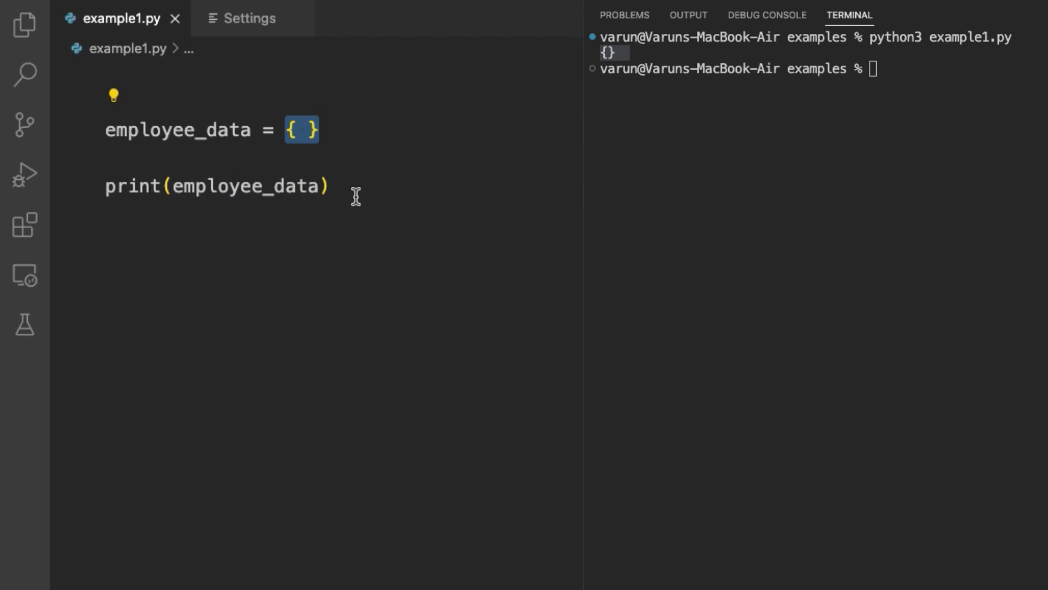
pyautogui.moveTo(356, 196); pyautogui.dragTo(122, 192)
# - Add a second print line wrapping employee_data in type(), and save
pyautogui.press('Right')
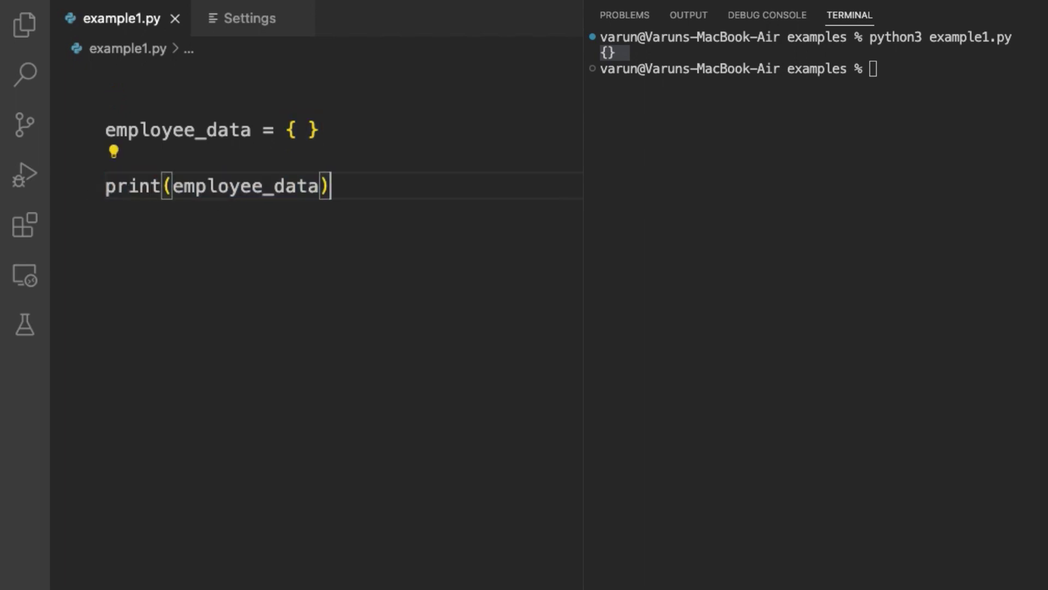
pyautogui.press('Return')
pyautogui.press('super+v')
pyautogui.press('Left')
pyautogui.press('Left')
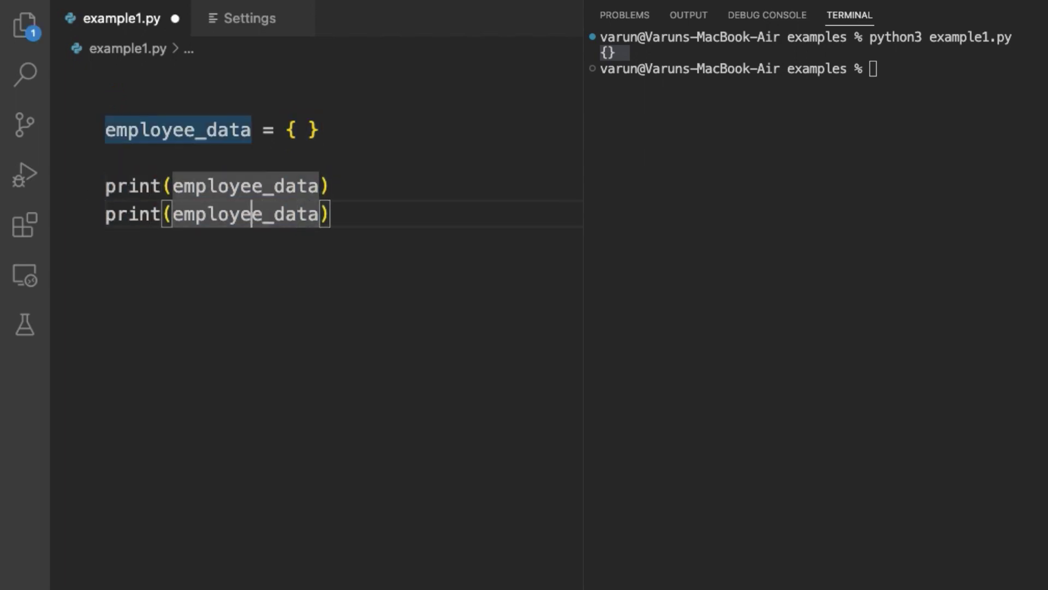
pyautogui.write('type')
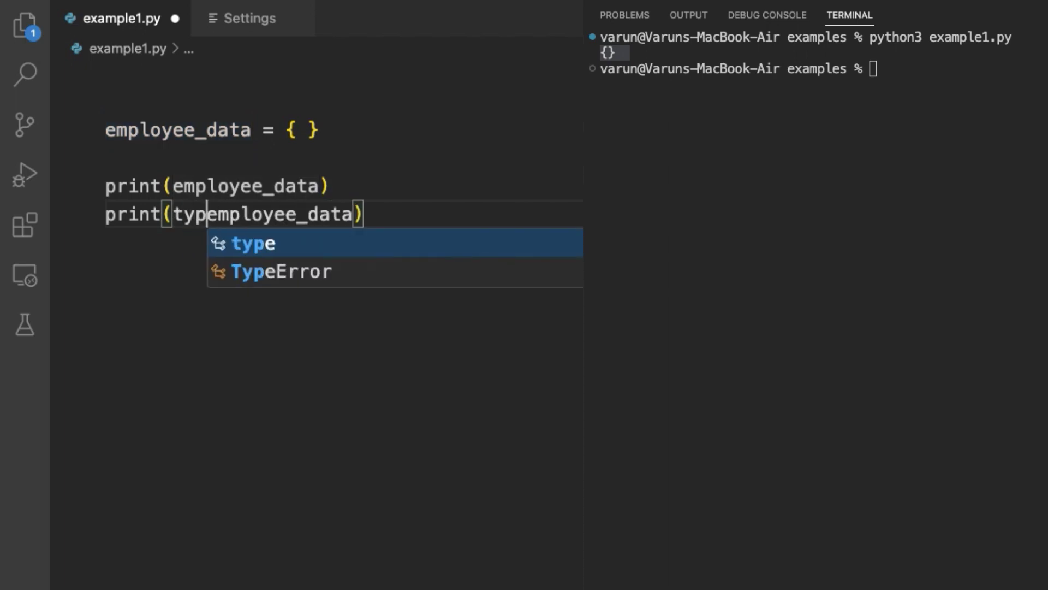
pyautogui.write('(')
pyautogui.press('Escape')
pyautogui.press('Right')
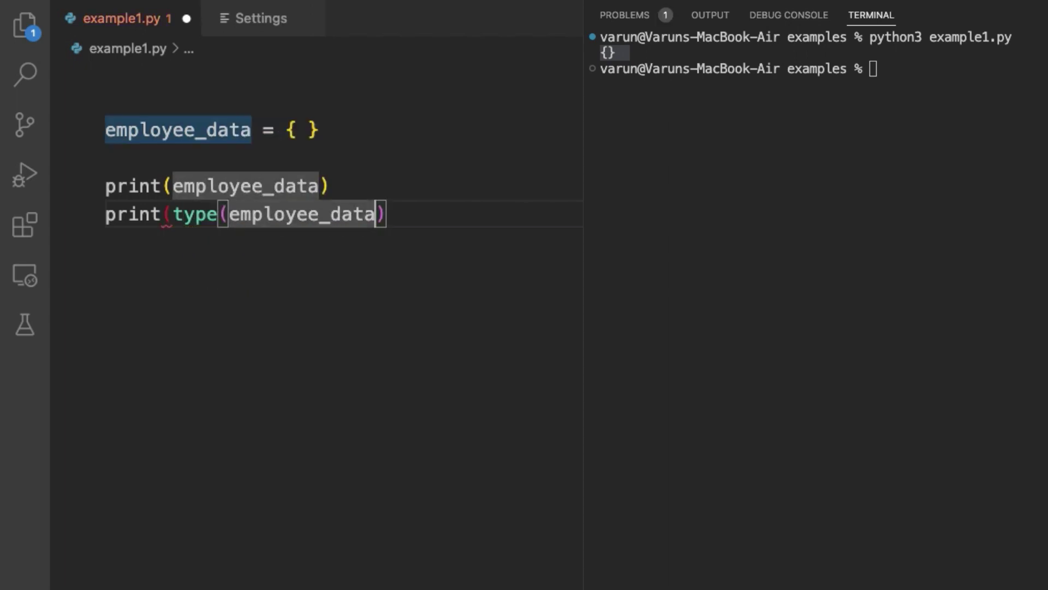
pyautogui.write(')')
pyautogui.press('super+s')
# - Rerun python3 example1.py to show <class 'dict'>, then select the three code lines
pyautogui.click(697, 298)
pyautogui.press('Up')
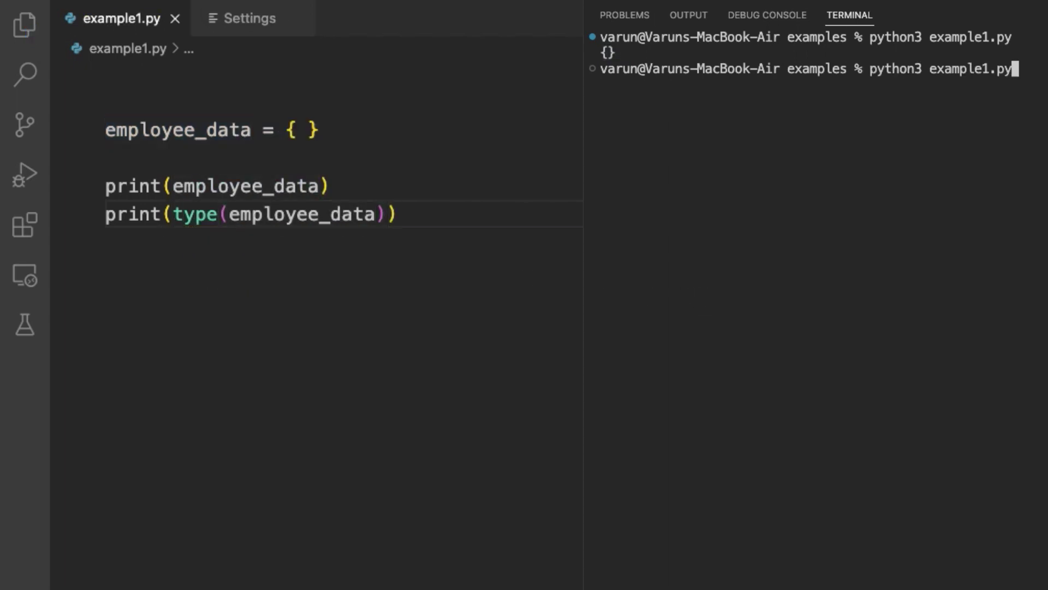
pyautogui.press('Return')
pyautogui.moveTo(735, 99); pyautogui.dragTo(598, 104)
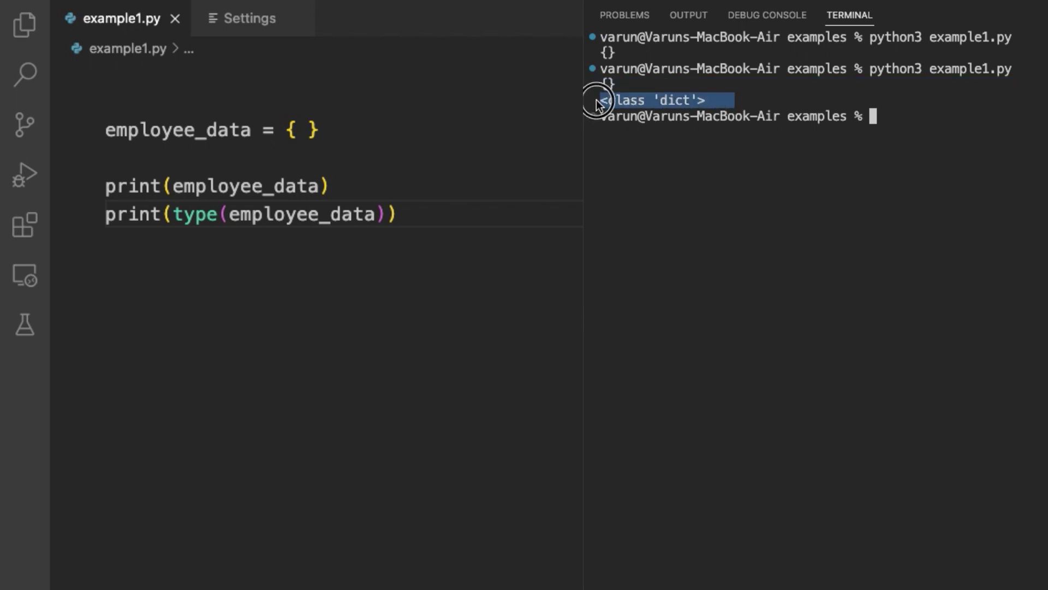
pyautogui.click(412, 218)
pyautogui.moveTo(445, 219); pyautogui.dragTo(96, 139)
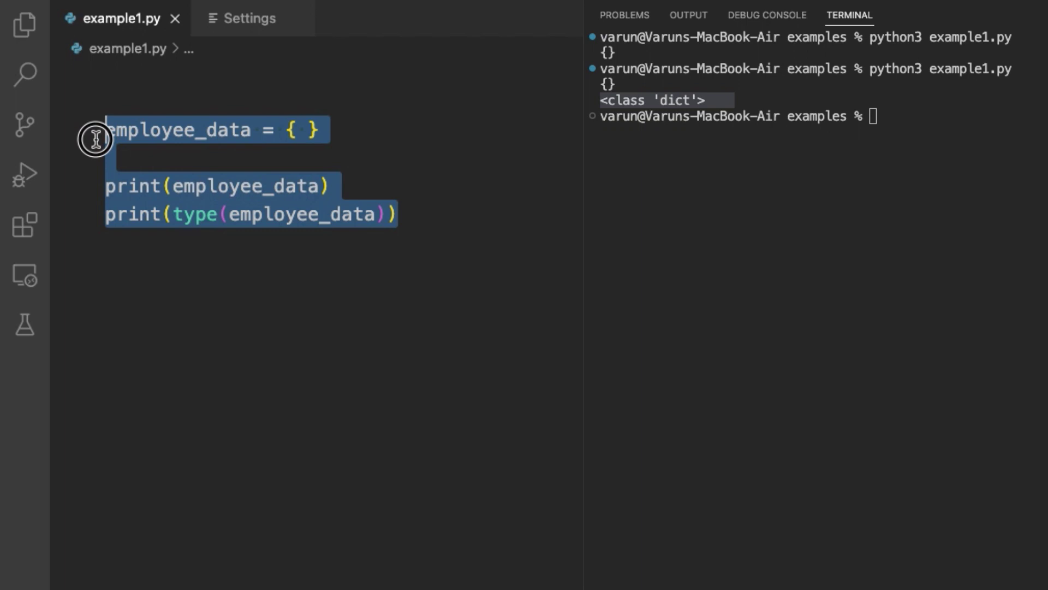
pyautogui.click(437, 218)
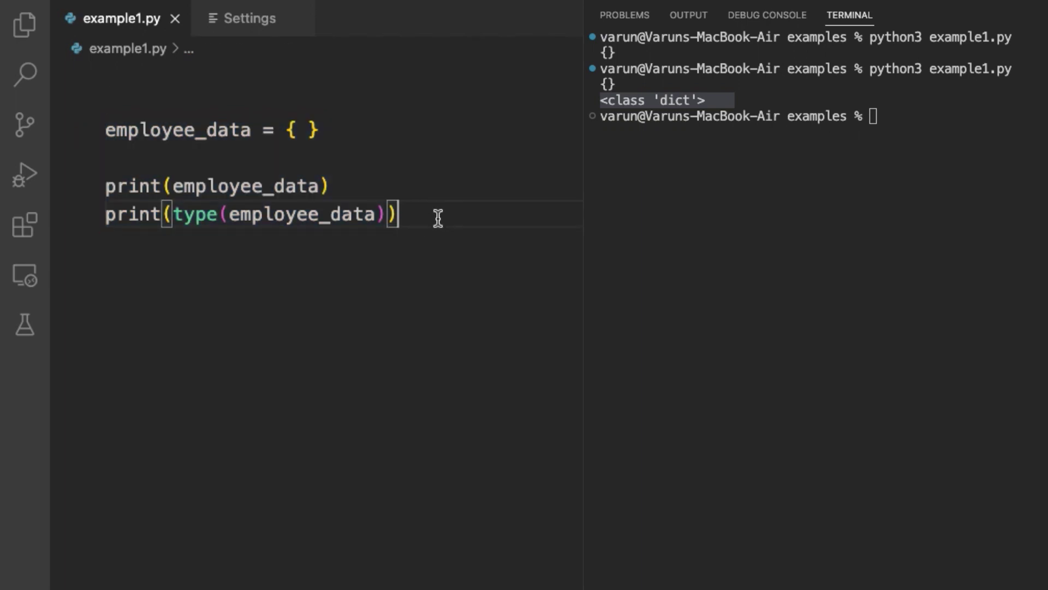
# - Paste a copy of the three lines below, using dict() instead of braces, and save
pyautogui.press('Return')
pyautogui.press('Return')
pyautogui.hotkey('ctrl', 'v')
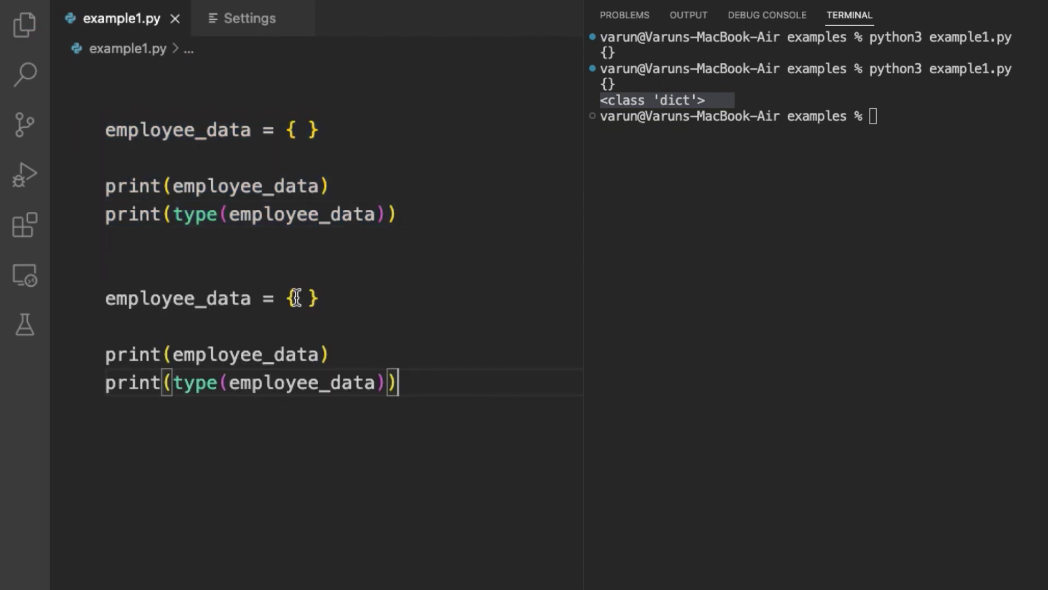
pyautogui.moveTo(288, 298); pyautogui.dragTo(332, 297)
pyautogui.write('dict')
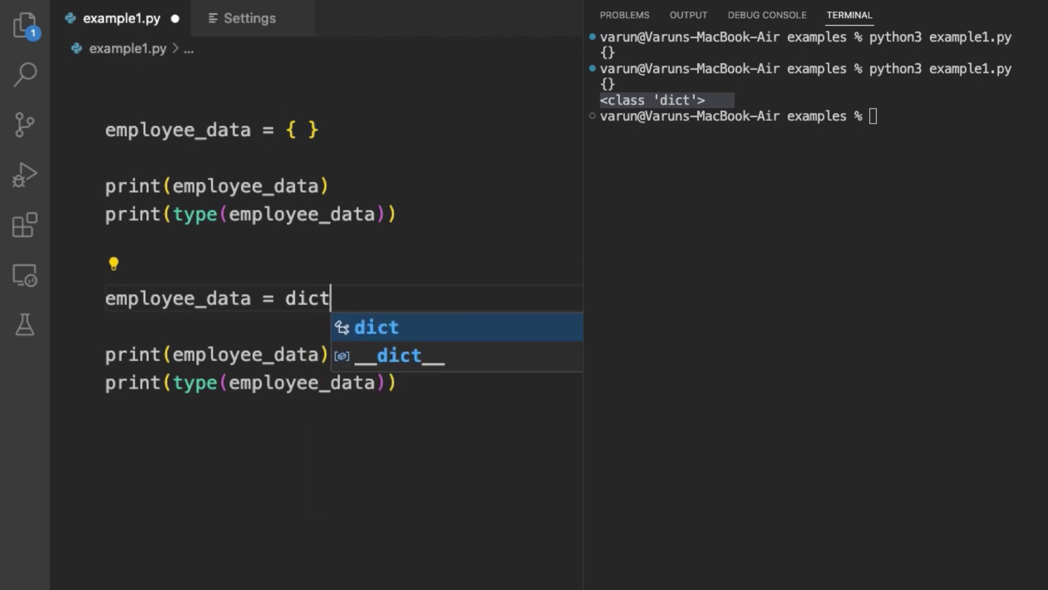
pyautogui.write('(')
pyautogui.hotkey('ctrl', 's')
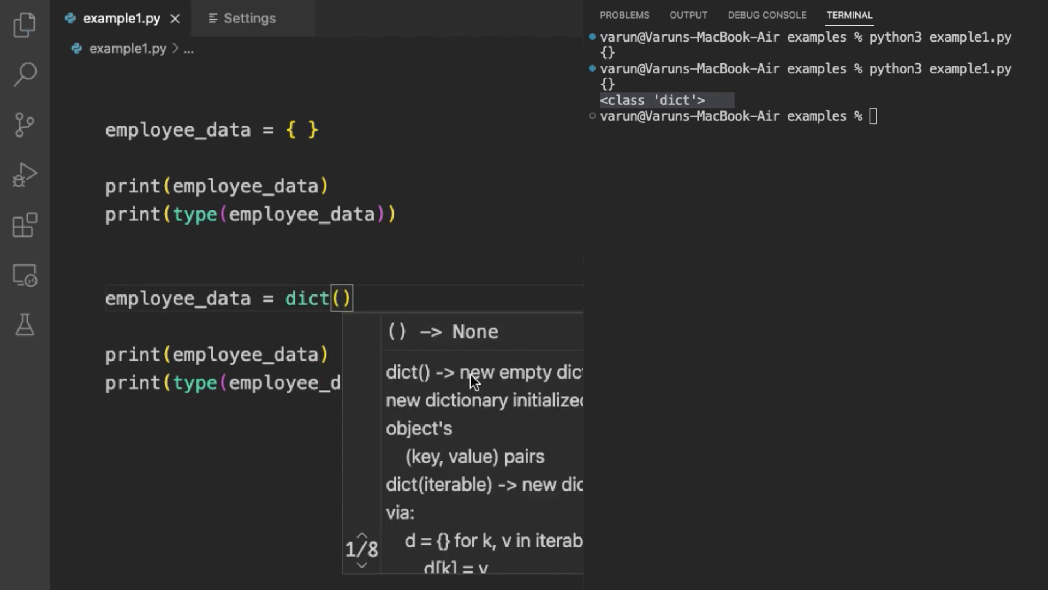
pyautogui.moveTo(460, 374)
pyautogui.mouseDown()
pyautogui.moveTo(573, 378)
pyautogui.moveTo(583, 401)
pyautogui.moveTo(455, 428)
pyautogui.mouseUp()
pyautogui.click(532, 297)
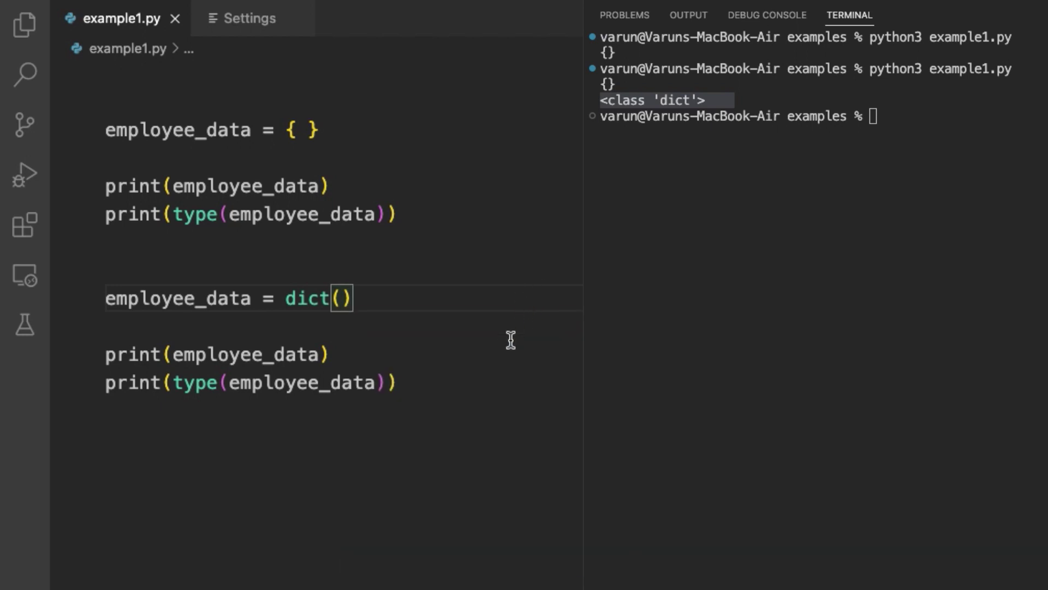
pyautogui.click(445, 442)
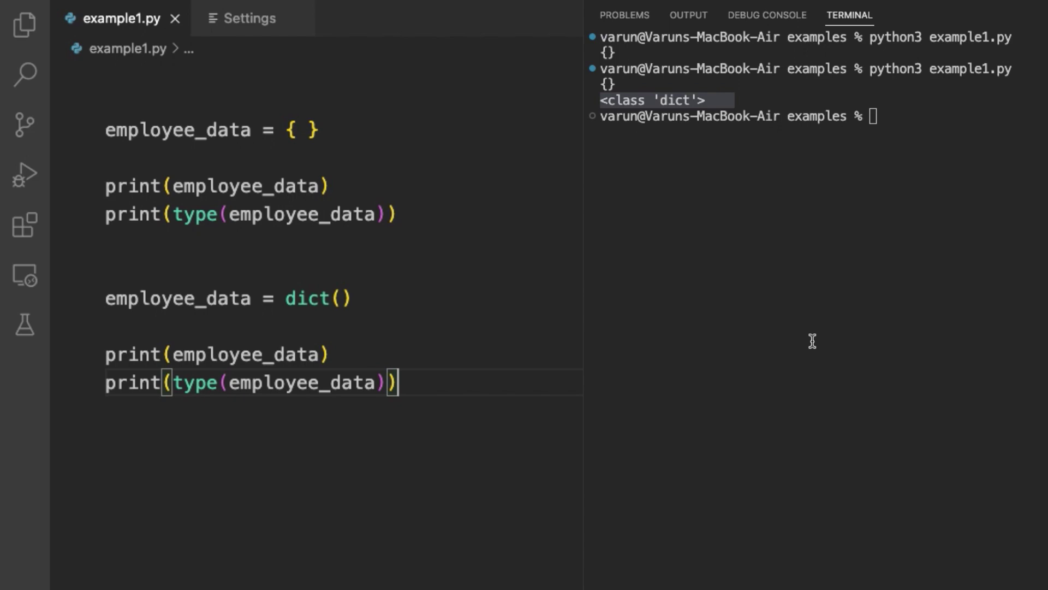
# - Clear the terminal and rerun python3 example1.py, showing {} and <class 'dict'> twice
pyautogui.click(646, 278)
pyautogui.write('clear')
pyautogui.press('Return')
pyautogui.press('Up')
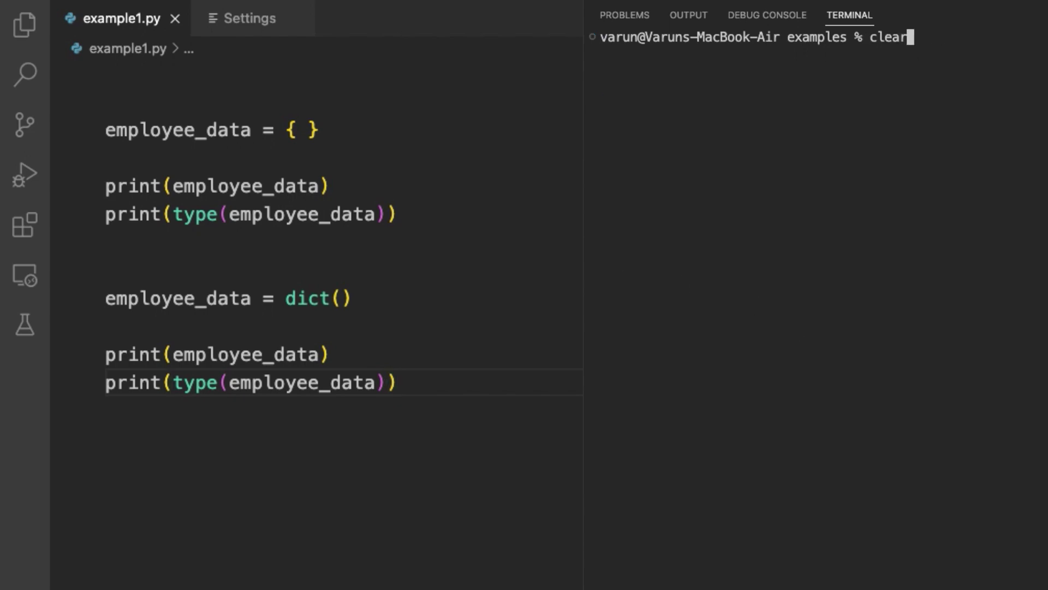
pyautogui.press('Up')
pyautogui.press('Return')
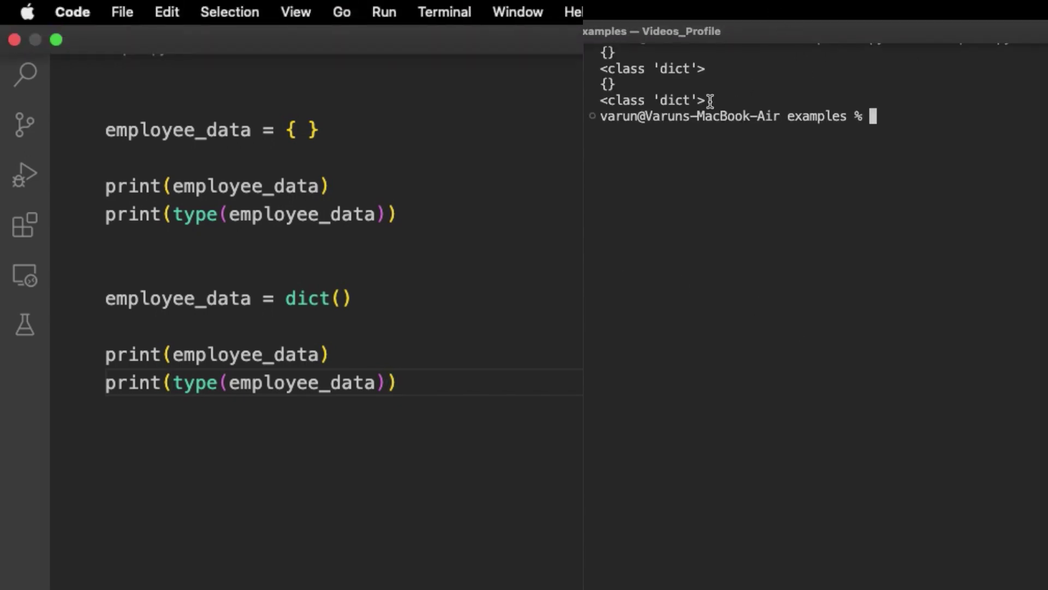
pyautogui.moveTo(727, 106)
pyautogui.mouseDown()
pyautogui.moveTo(598, 94)
pyautogui.moveTo(599, 79)
pyautogui.mouseUp()
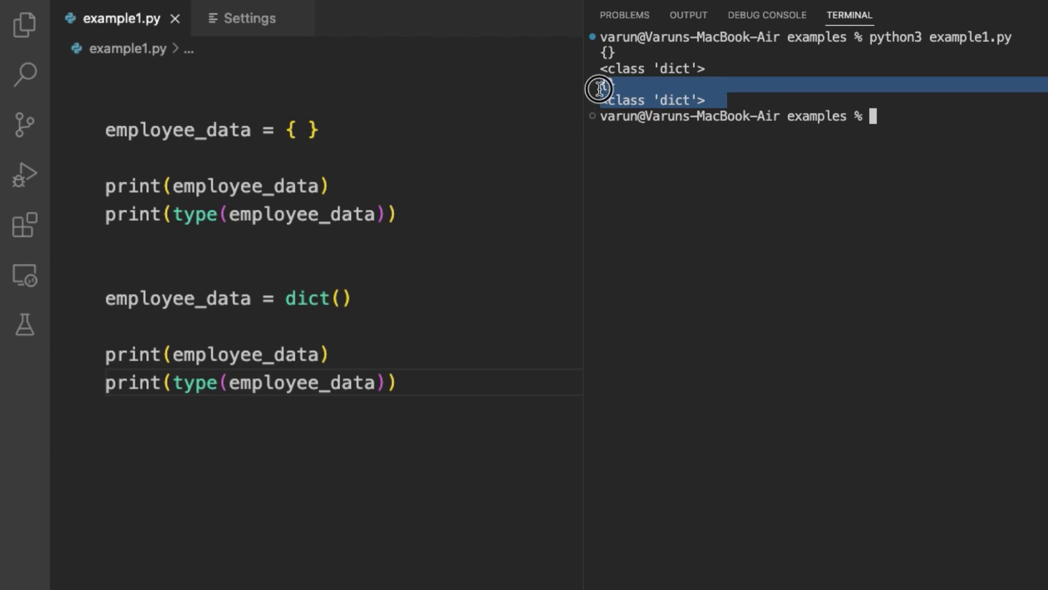
pyautogui.moveTo(365, 300); pyautogui.dragTo(283, 306)
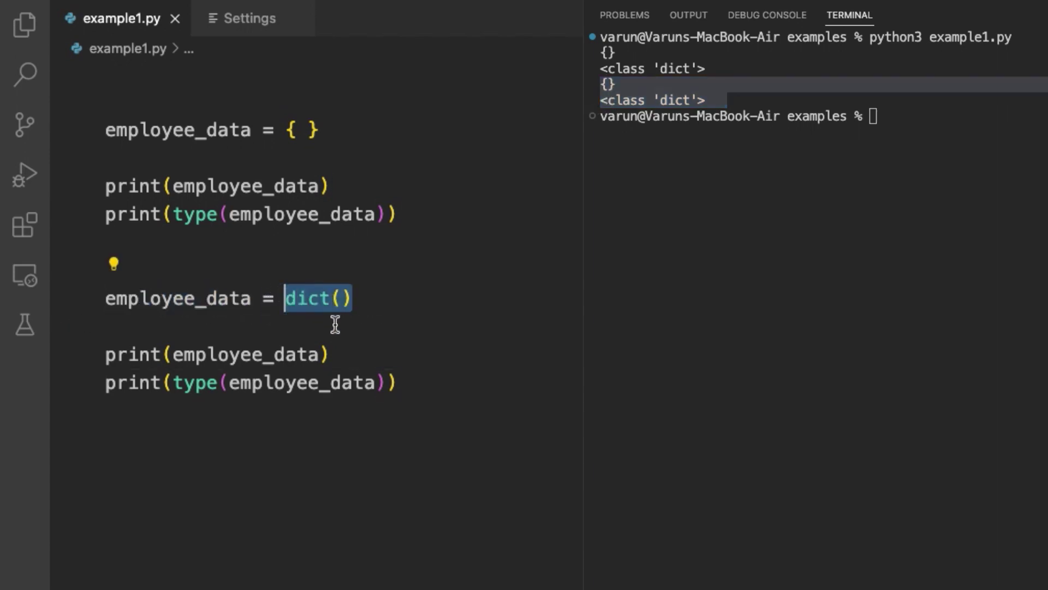
pyautogui.click(711, 102)
pyautogui.moveTo(735, 101); pyautogui.dragTo(597, 104)
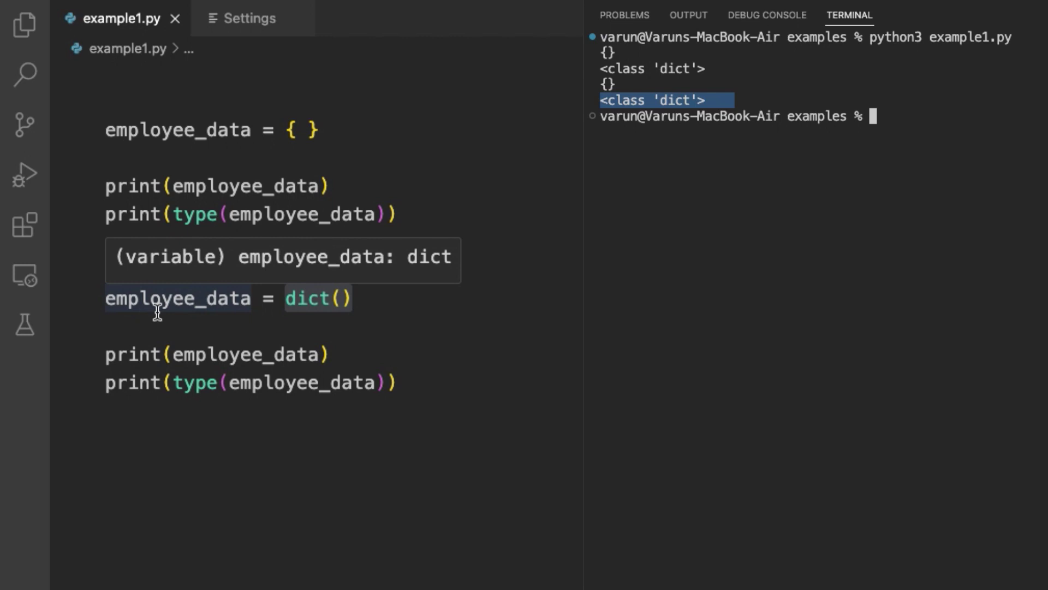
# - Delete the braces block and both print lines, keeping only employee_data = dict(), and save
pyautogui.click(409, 215)
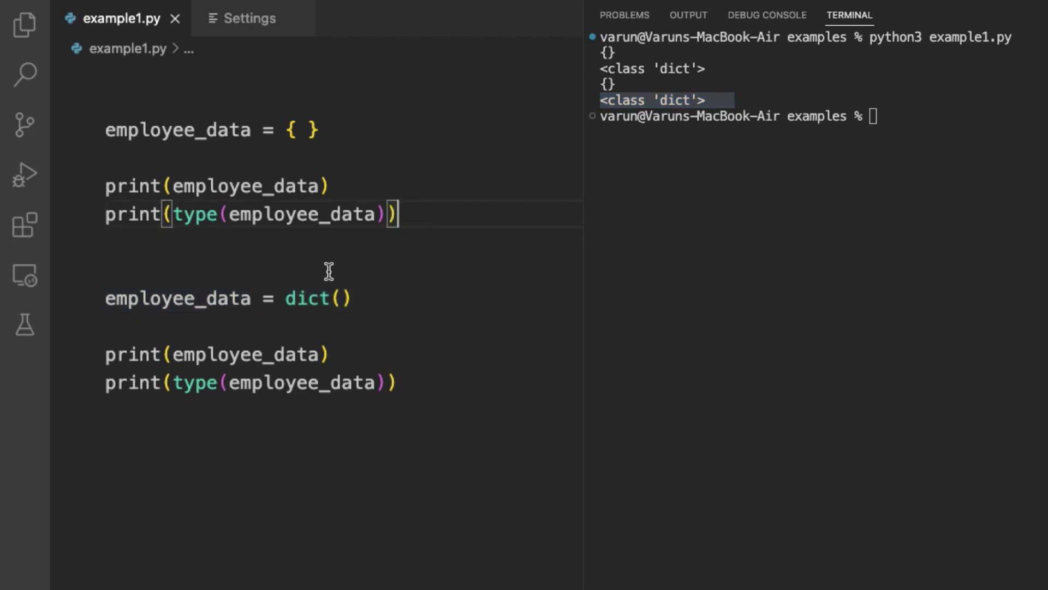
pyautogui.moveTo(306, 271); pyautogui.dragTo(92, 128)
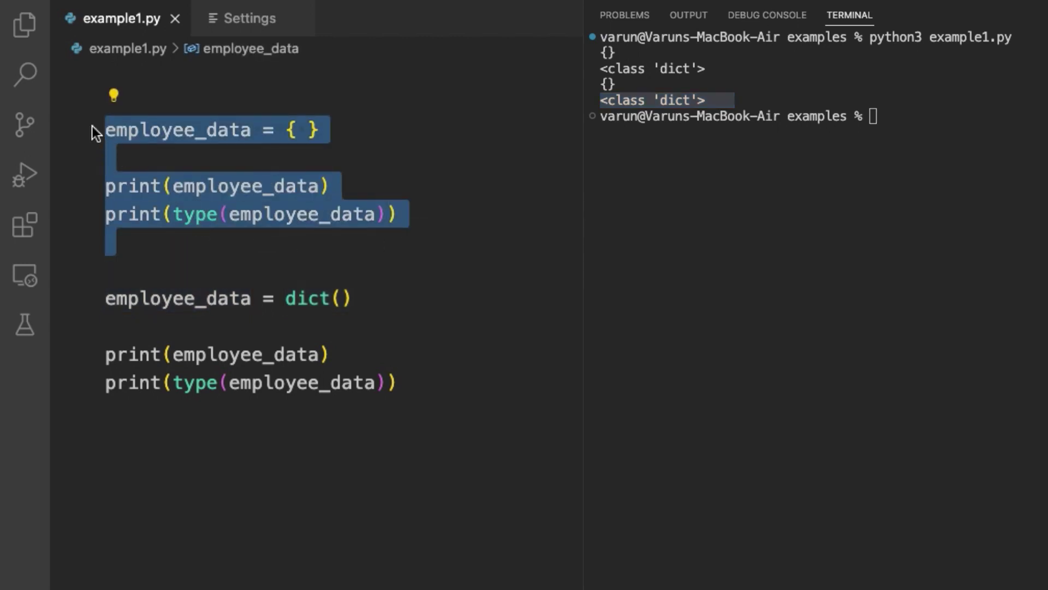
pyautogui.press('BackSpace')
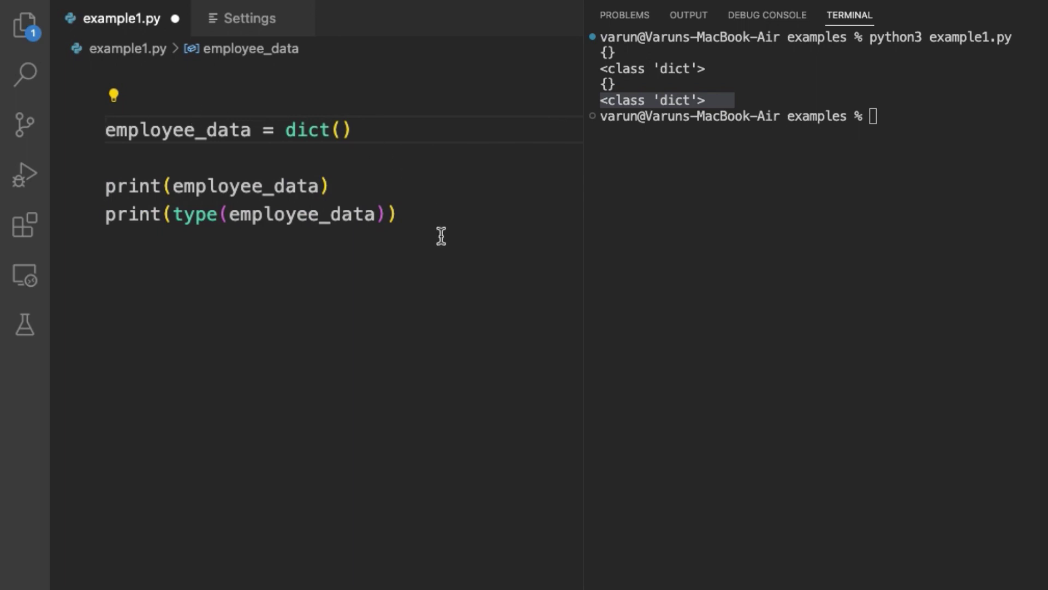
pyautogui.moveTo(440, 234); pyautogui.dragTo(28, 188)
pyautogui.press('BackSpace')
pyautogui.press('super+s')
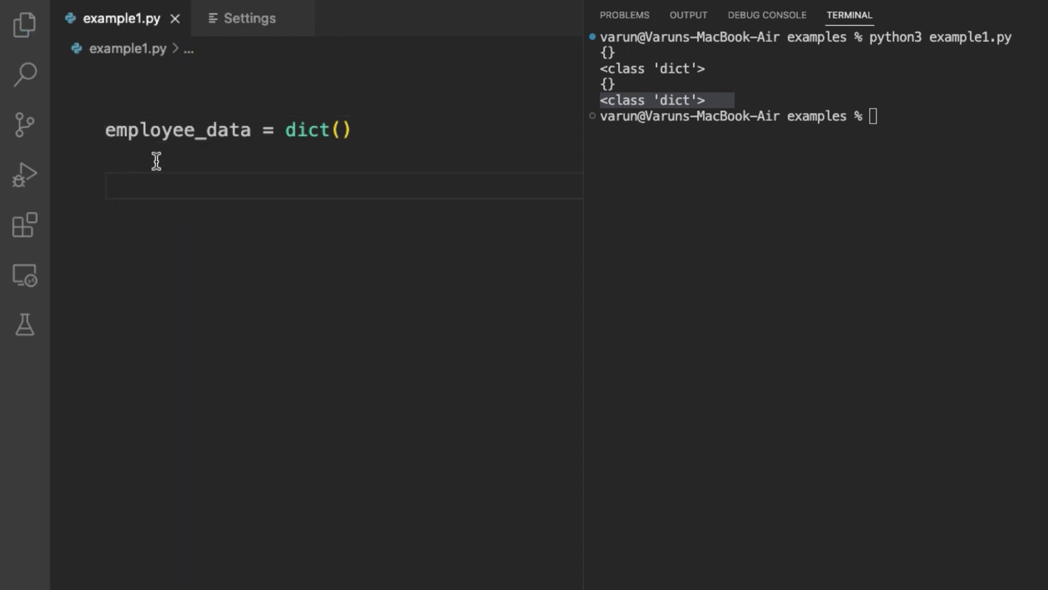
pyautogui.doubleClick(188, 130)
pyautogui.press('super+c')
# - Add an employee_data entry for 'Sanjay Roy' with age 16, duplicate it, and save
pyautogui.click(231, 220)
pyautogui.press('super+v')
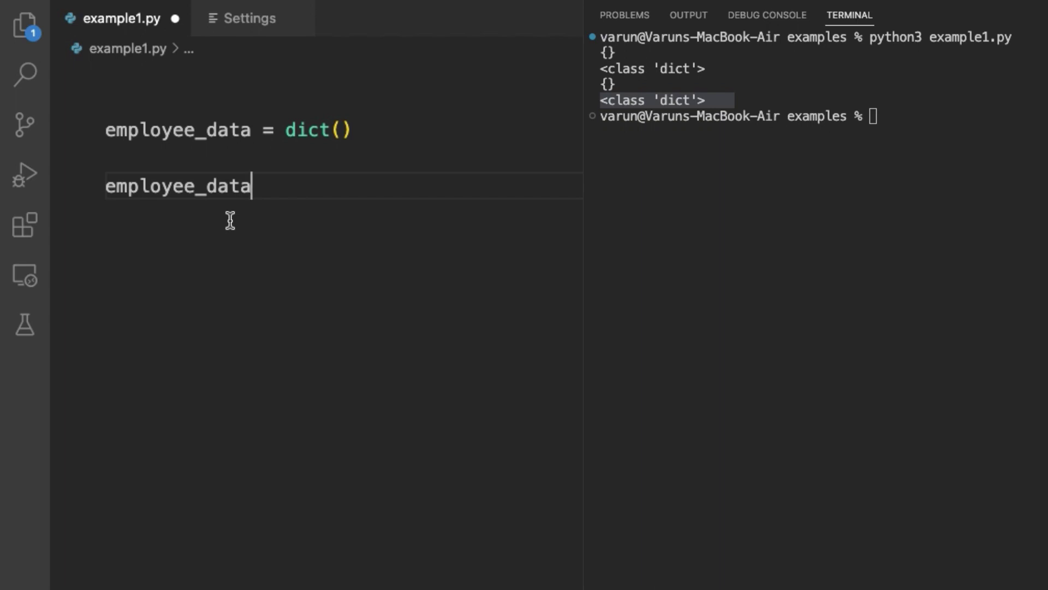
pyautogui.write('[')
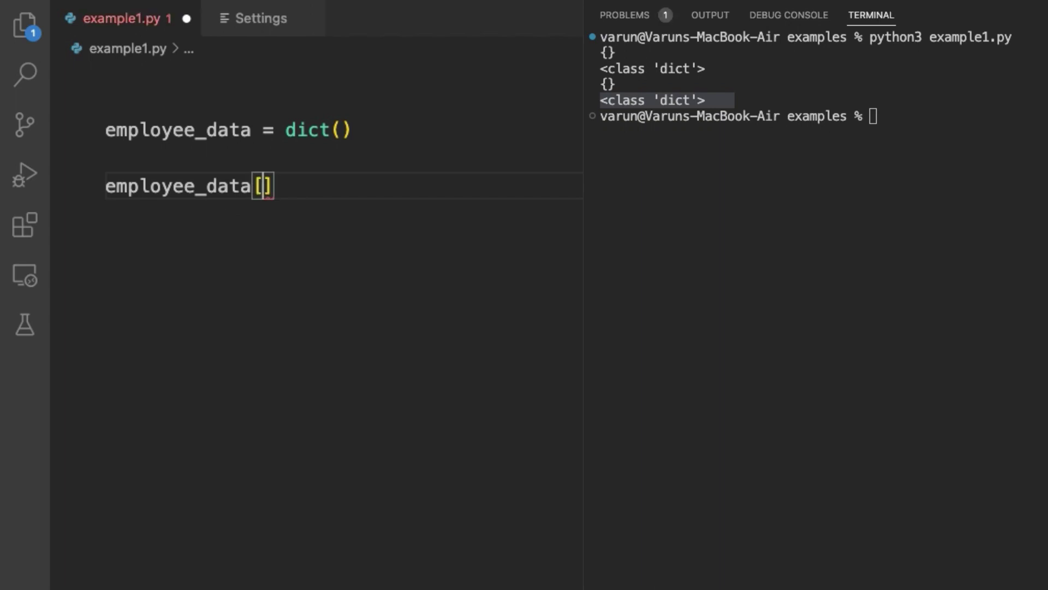
pyautogui.write("'Sanja")
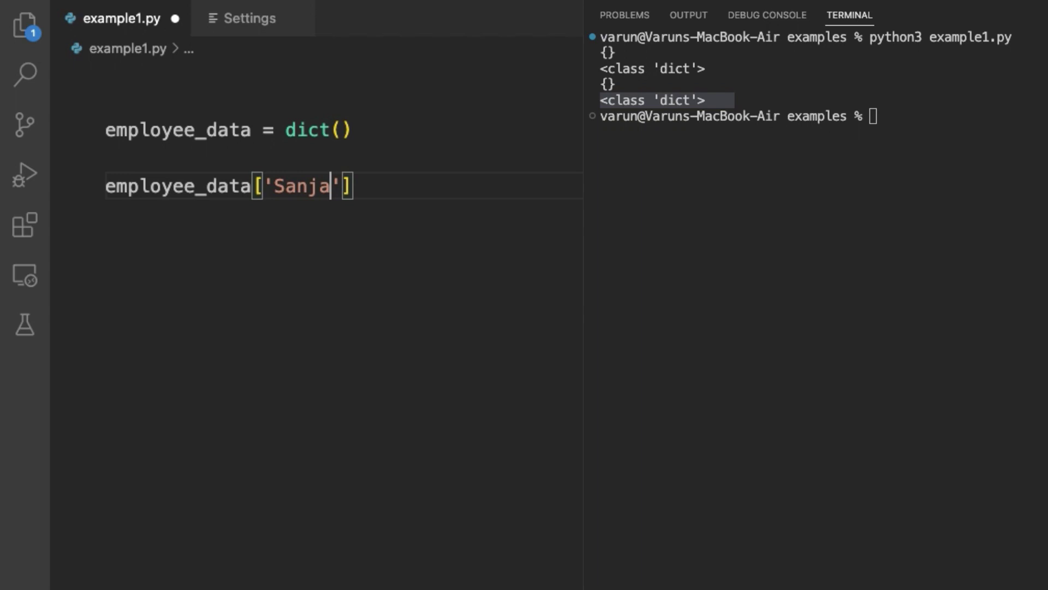
pyautogui.write("y Roy']")
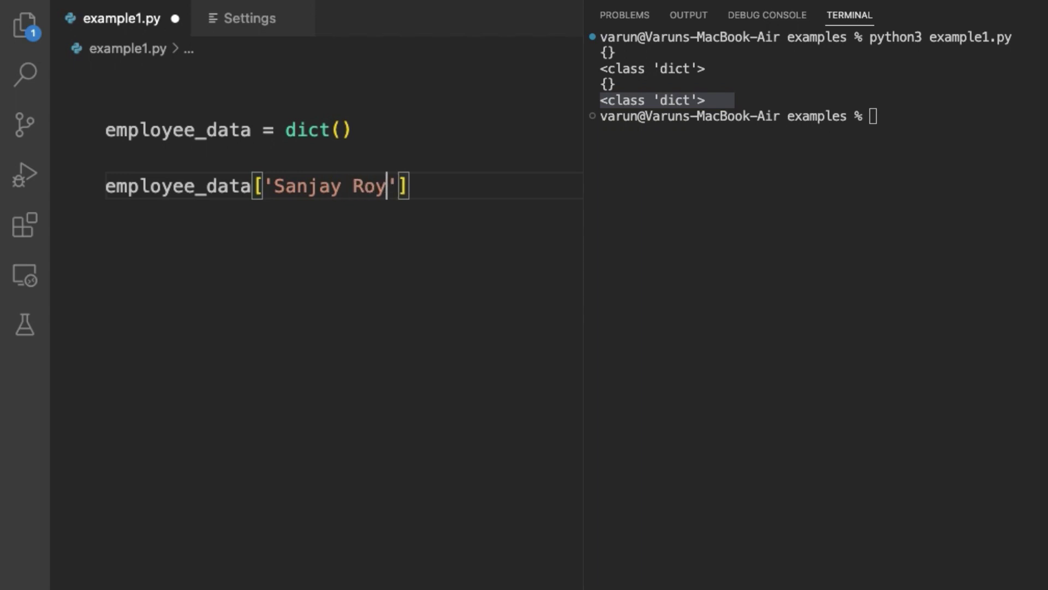
pyautogui.write(' = ')
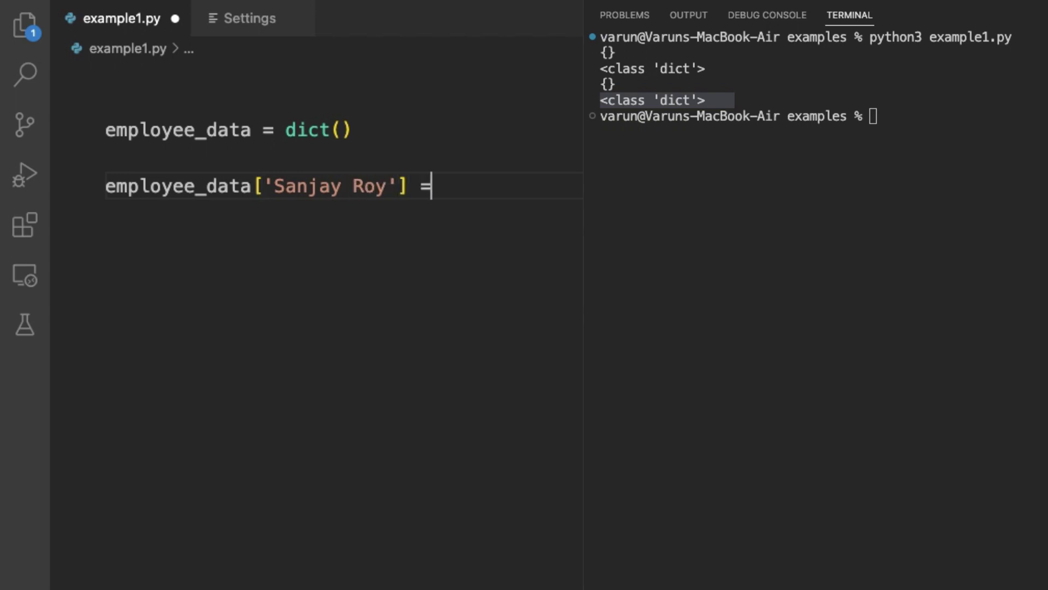
pyautogui.write('16')
pyautogui.press('Return')
pyautogui.press('super+v')
pyautogui.press('super+s')
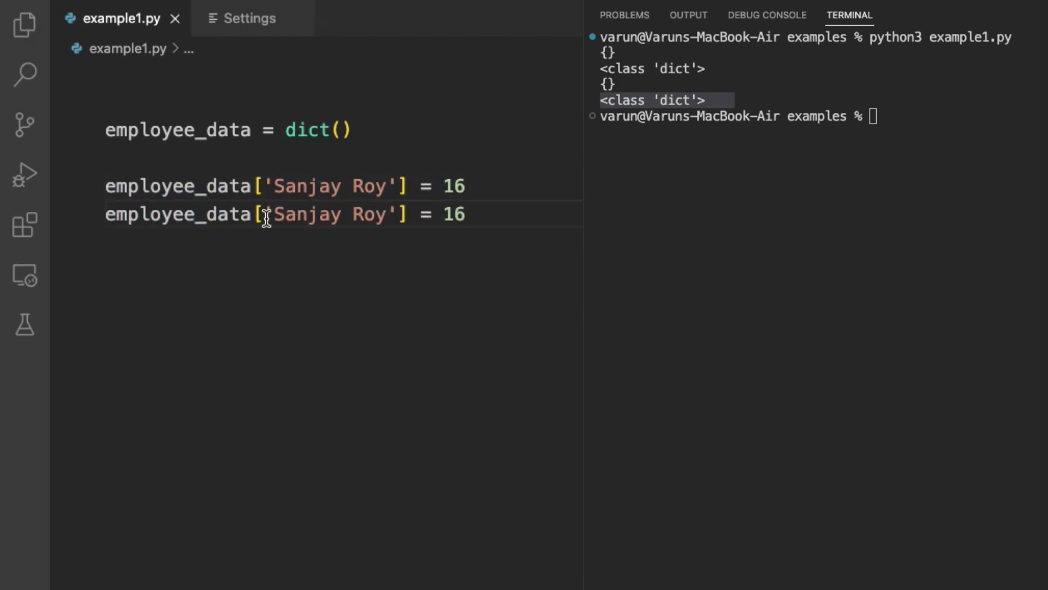
pyautogui.doubleClick(284, 215)
pyautogui.write('Ritika')
pyautogui.press('Right')
pyautogui.hotkey('shift', 'Right')
pyautogui.hotkey('shift', 'Right')
pyautogui.hotkey('shift', 'Right')
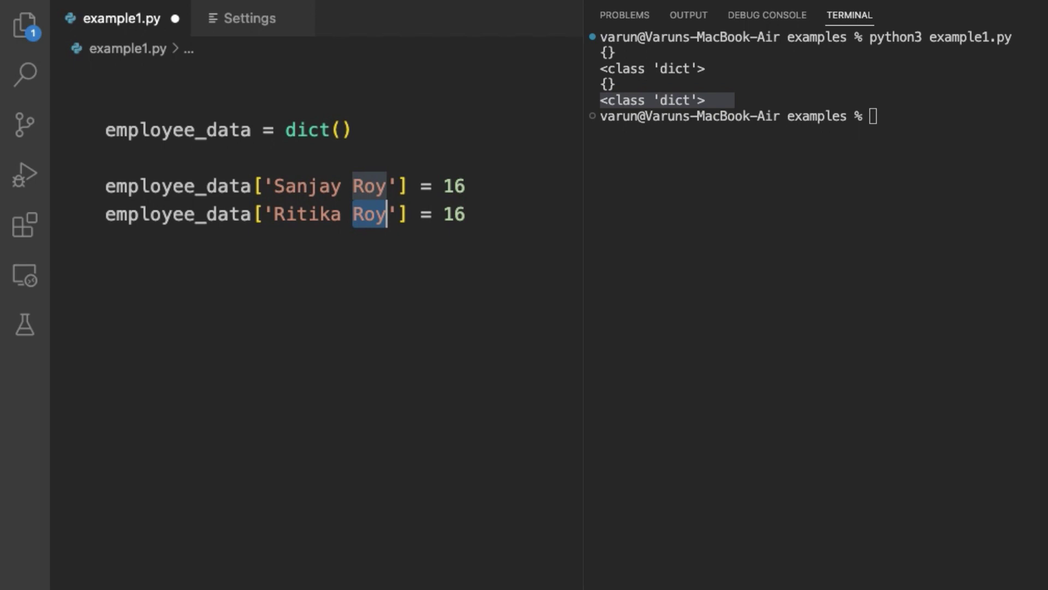
pyautogui.write('Singh')
pyautogui.press('super+s')
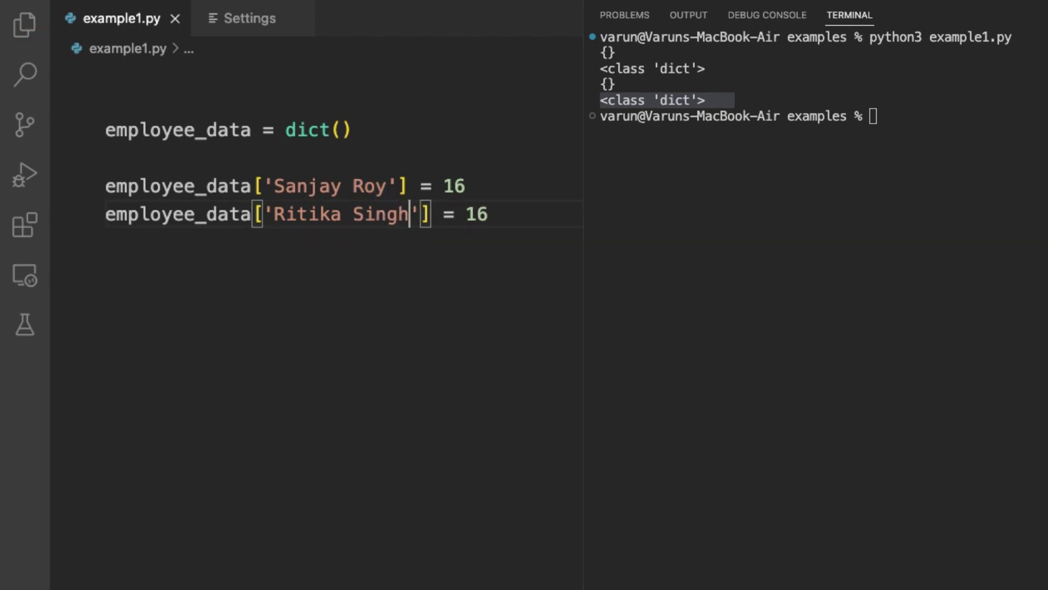
pyautogui.press('Right')
pyautogui.press('Right')
pyautogui.press('Right')
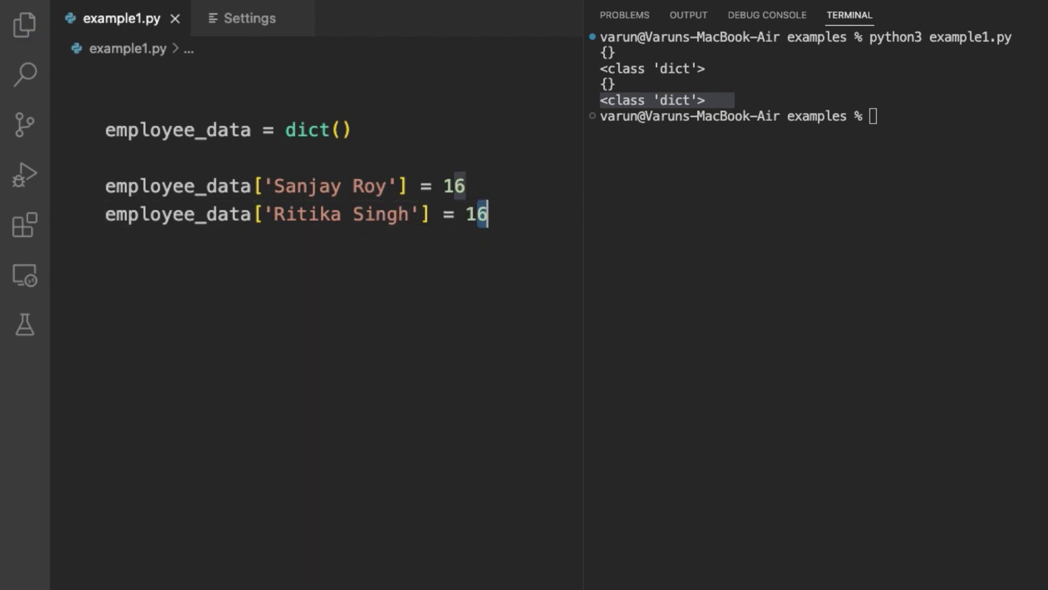
pyautogui.hotkey('shift', 'Right')
pyautogui.write('2')
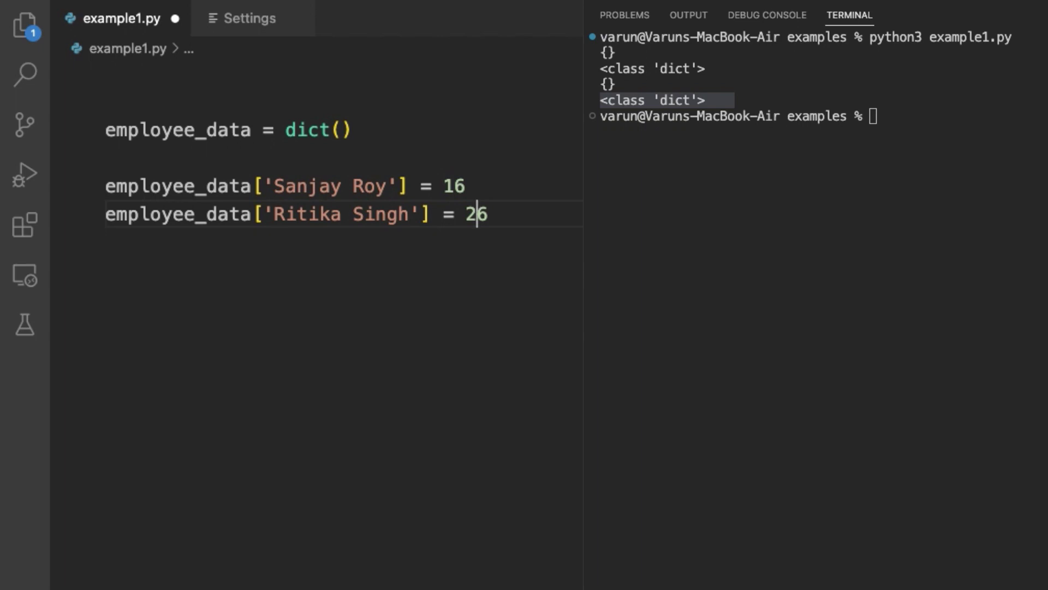
pyautogui.press('super+s')
pyautogui.press('Right')
pyautogui.press('Return')
pyautogui.press('Return')
pyautogui.write('print()')
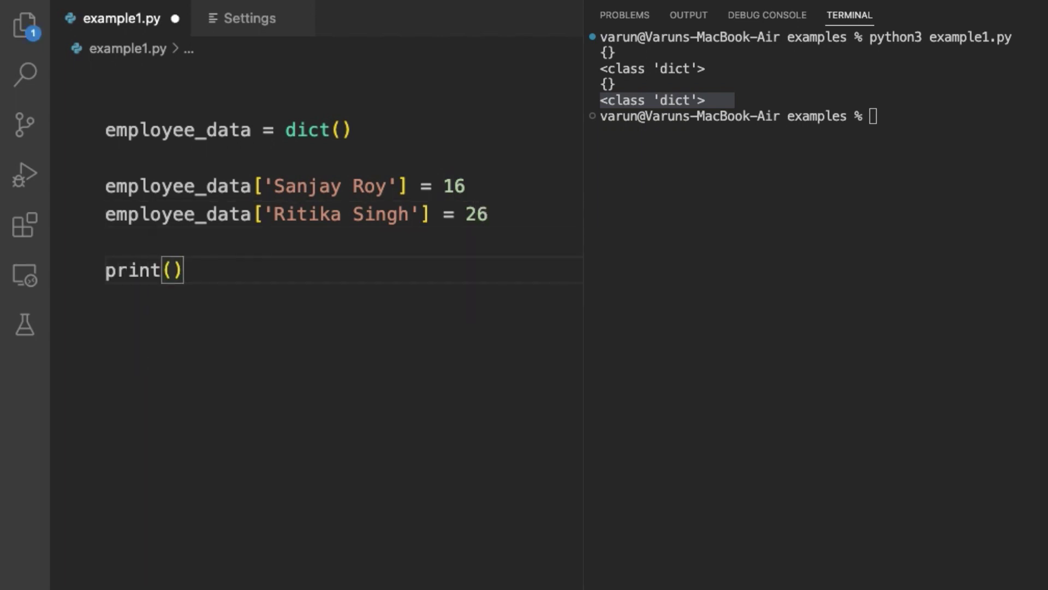
# - Fill the print() call below the entries with employee_data and save
pyautogui.doubleClick(156, 214)
pyautogui.press('super+c')
pyautogui.click(172, 270)
pyautogui.press('super+v')
pyautogui.press('super+s')
# - Copy the print(employee_data) line to just below the dict() line and save
pyautogui.moveTo(391, 271); pyautogui.dragTo(93, 271)
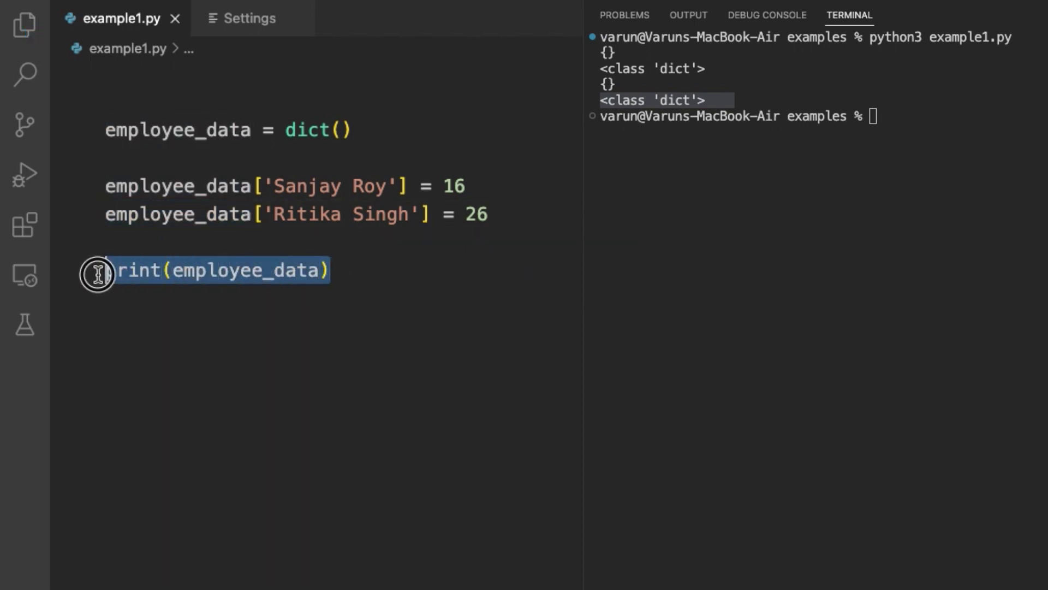
pyautogui.press('super+c')
pyautogui.click(164, 154)
pyautogui.press('Return')
pyautogui.press('super+v')
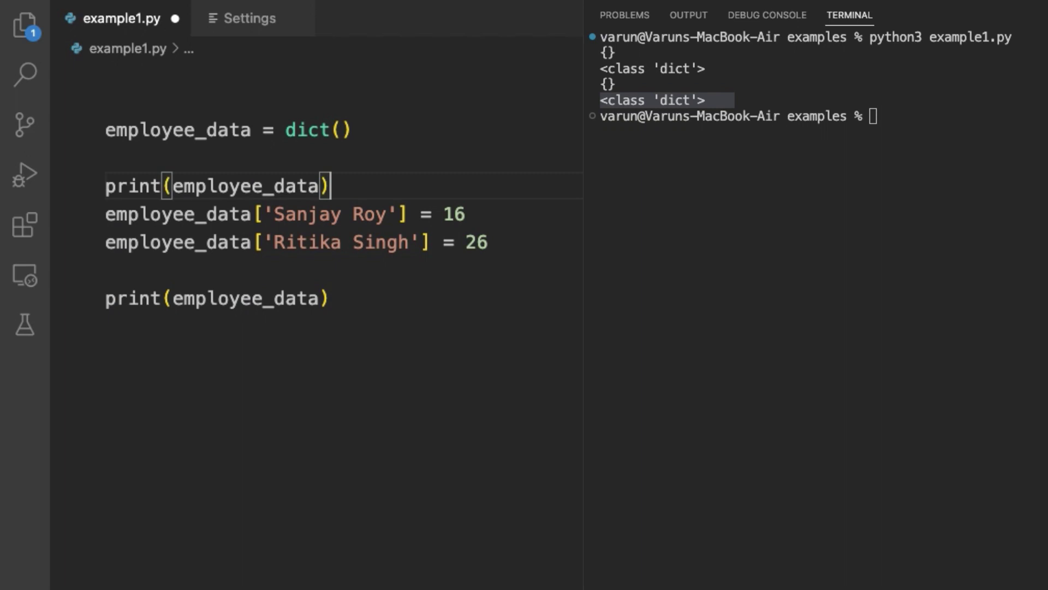
pyautogui.press('Return')
pyautogui.press('super+s')
pyautogui.moveTo(336, 185); pyautogui.dragTo(33, 183)
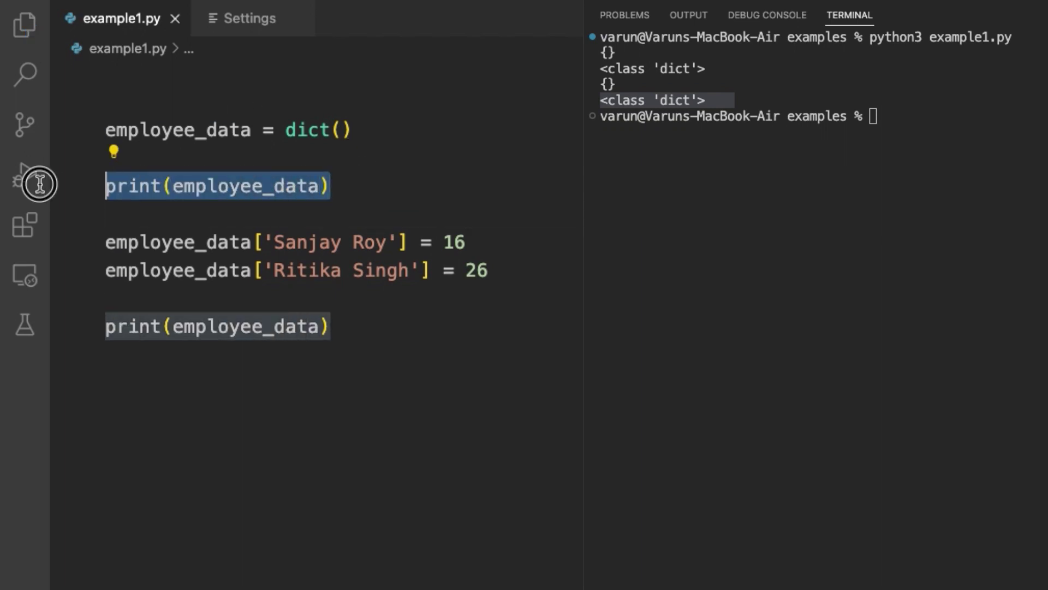
# - Clear the terminal and rerun python3 example1.py
pyautogui.click(803, 234)
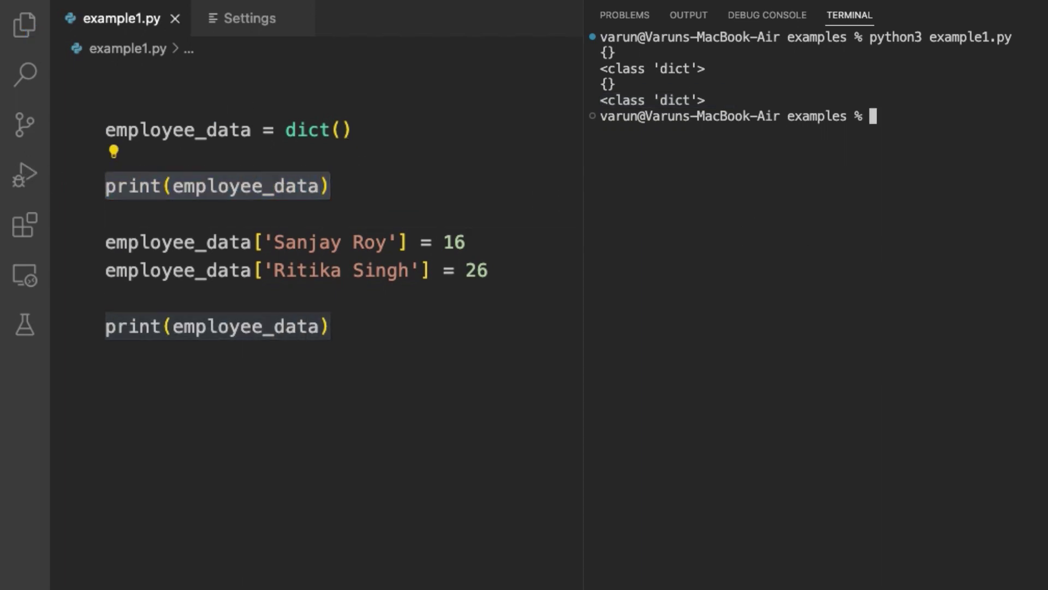
pyautogui.write('clear')
pyautogui.press('Return')
pyautogui.press('Up')
pyautogui.press('Up')
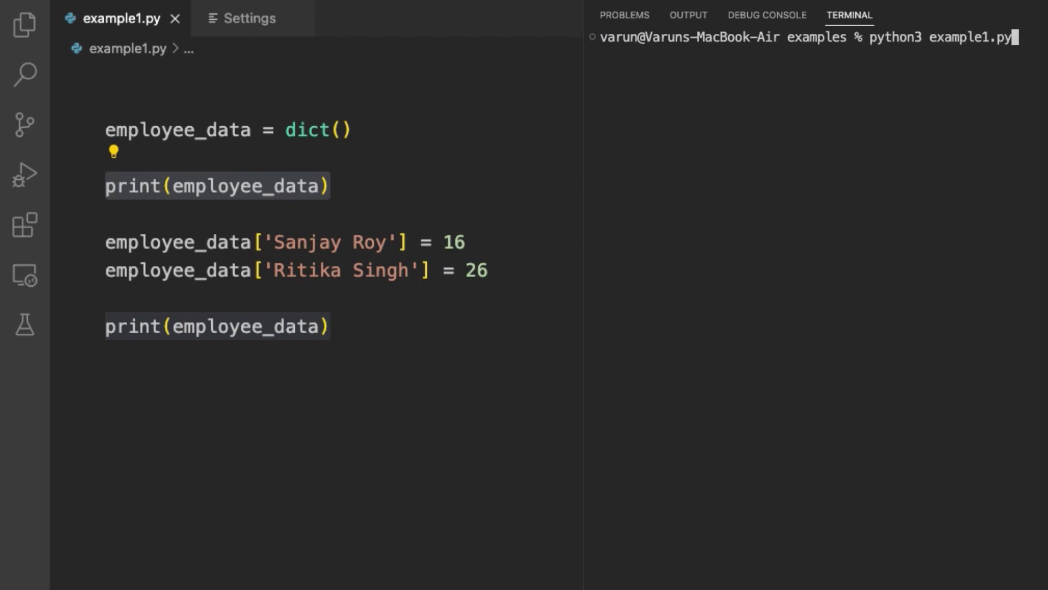
pyautogui.press('Return')
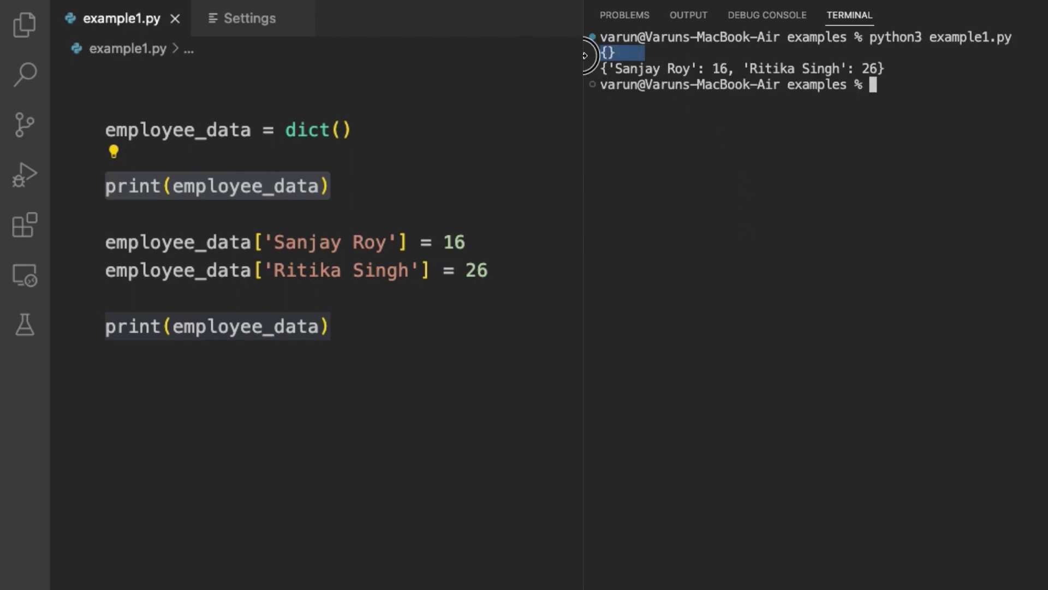
# - Compare the code with the outputs {} and {'Sanjay Roy': 16, 'Ritika Singh': 26}
pyautogui.click(210, 187)
pyautogui.moveTo(210, 187); pyautogui.dragTo(103, 138)
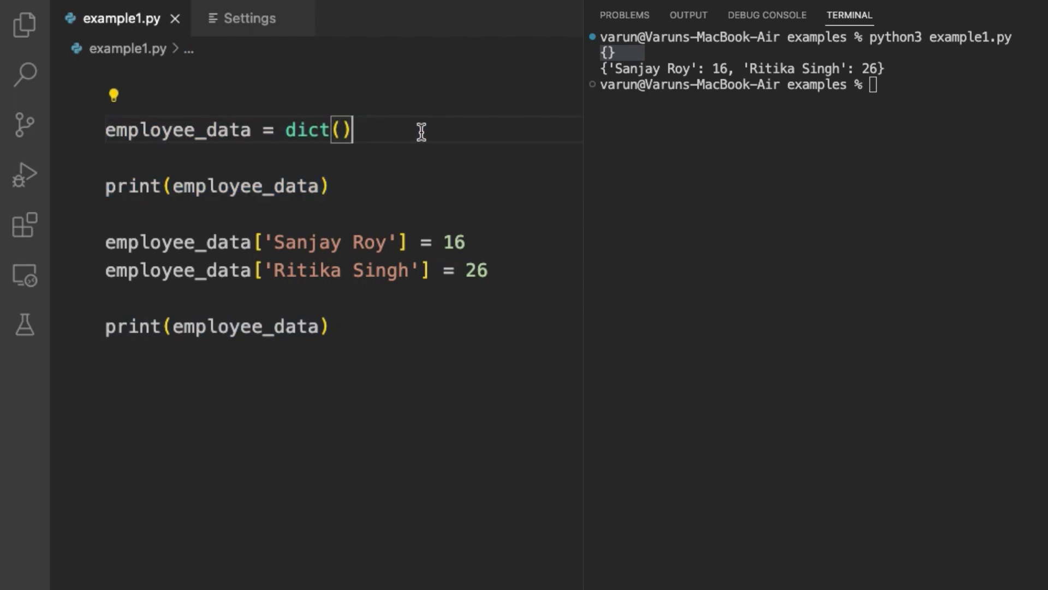
pyautogui.moveTo(417, 135); pyautogui.dragTo(104, 136)
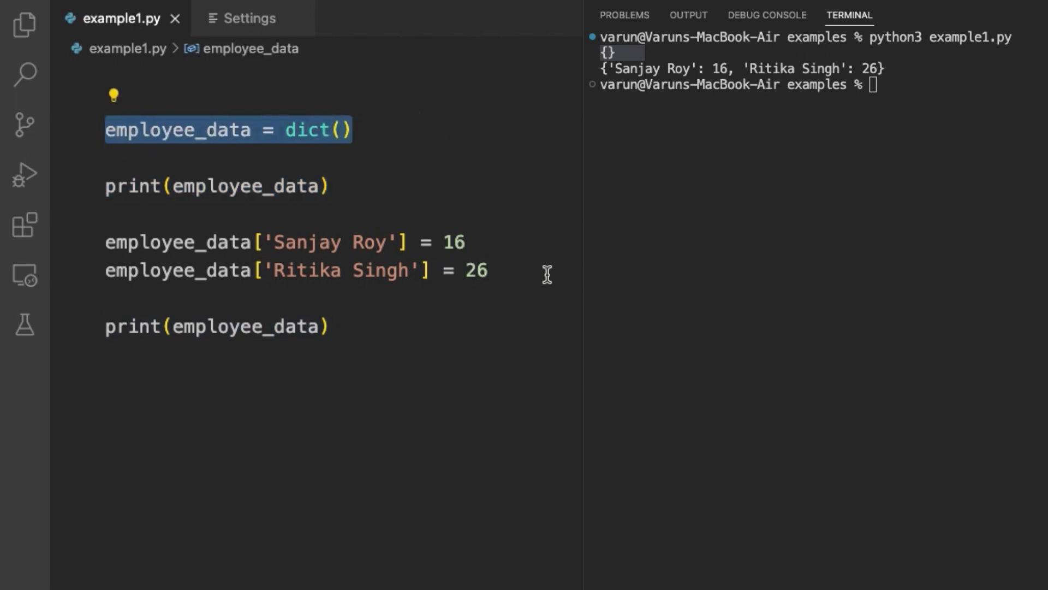
pyautogui.moveTo(546, 273); pyautogui.dragTo(25, 250)
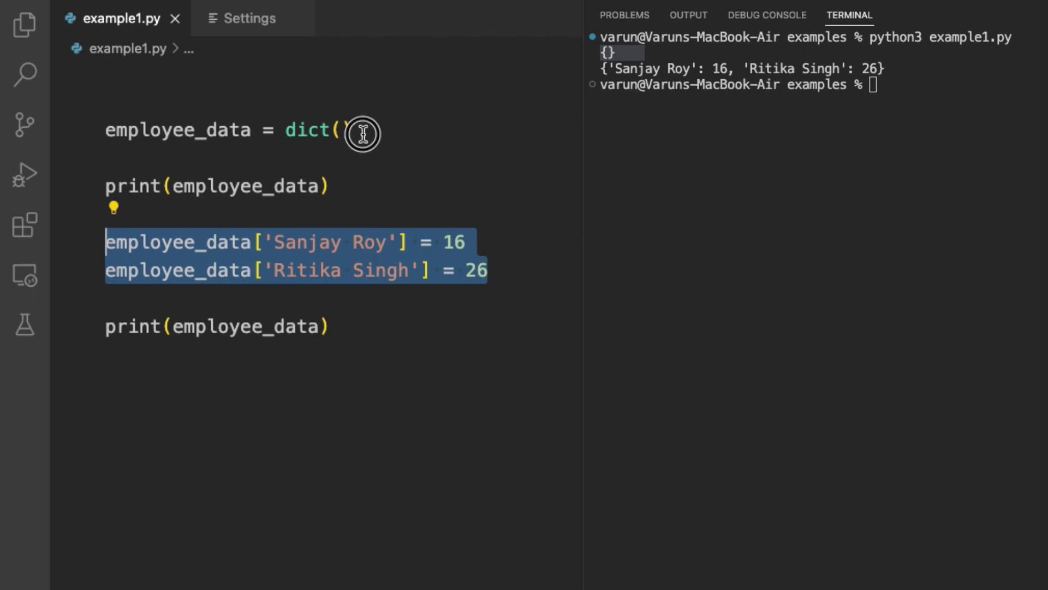
pyautogui.moveTo(363, 131); pyautogui.dragTo(63, 134)
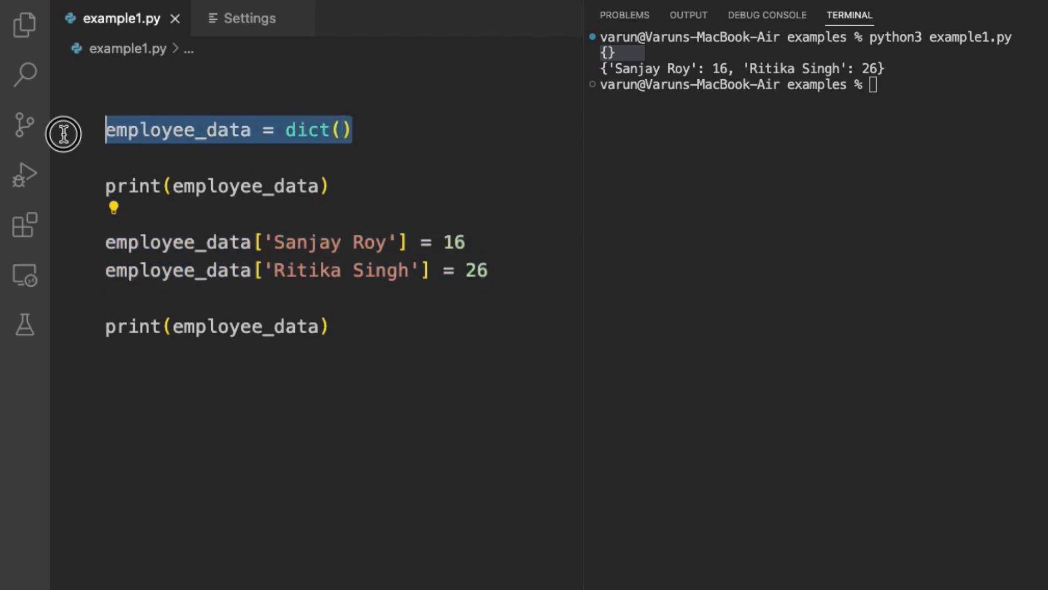
pyautogui.click(759, 80)
pyautogui.moveTo(896, 74)
pyautogui.mouseDown()
pyautogui.moveTo(599, 55)
pyautogui.moveTo(600, 68)
pyautogui.mouseUp()
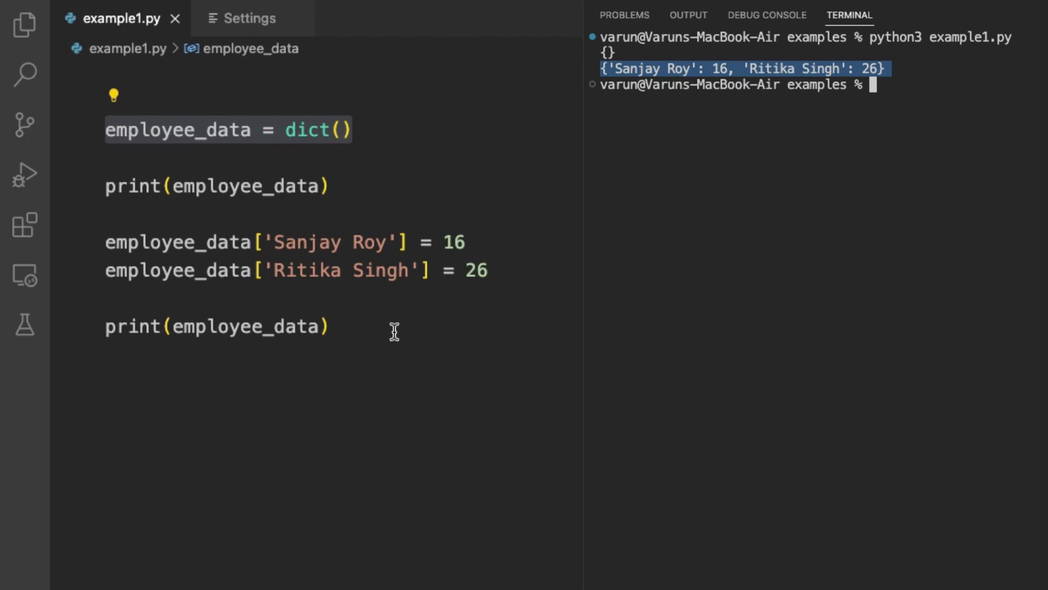
pyautogui.moveTo(394, 331); pyautogui.dragTo(89, 326)
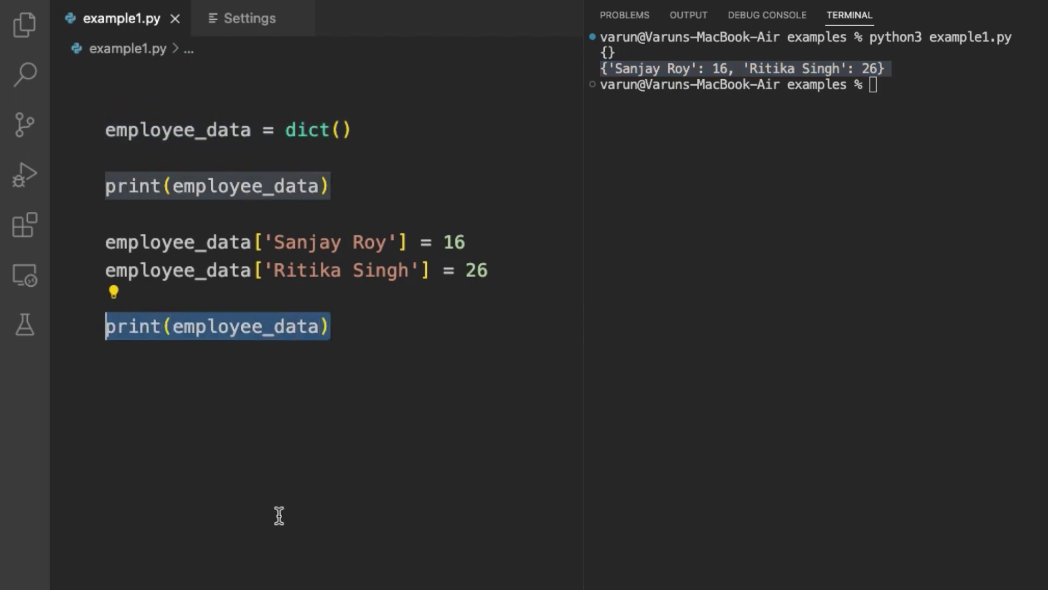
# - Replace dict() in the employee_data creation line with empty braces {} and save
pyautogui.click(409, 157)
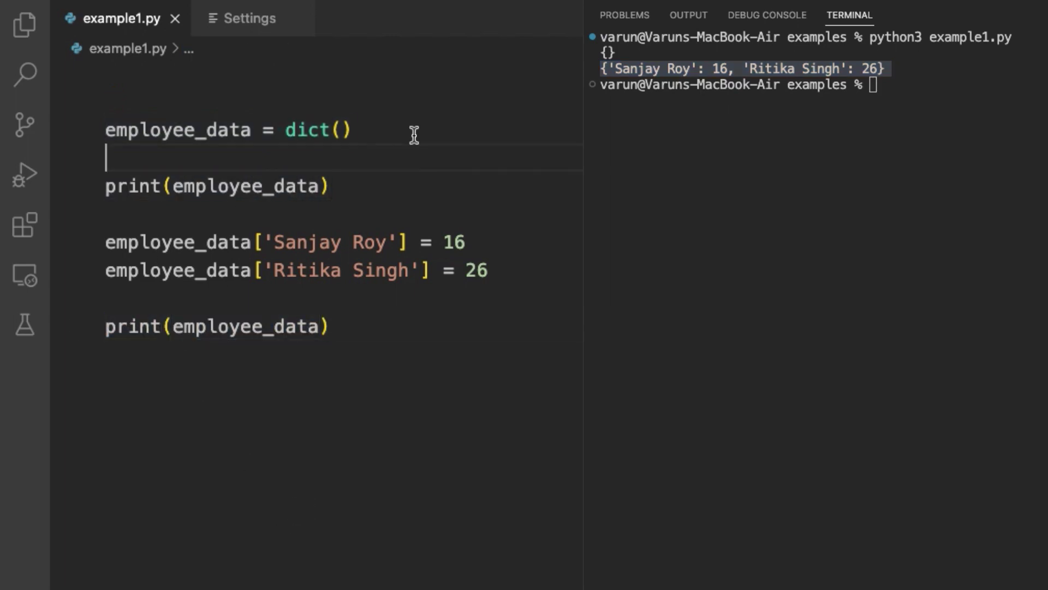
pyautogui.moveTo(388, 133); pyautogui.dragTo(285, 132)
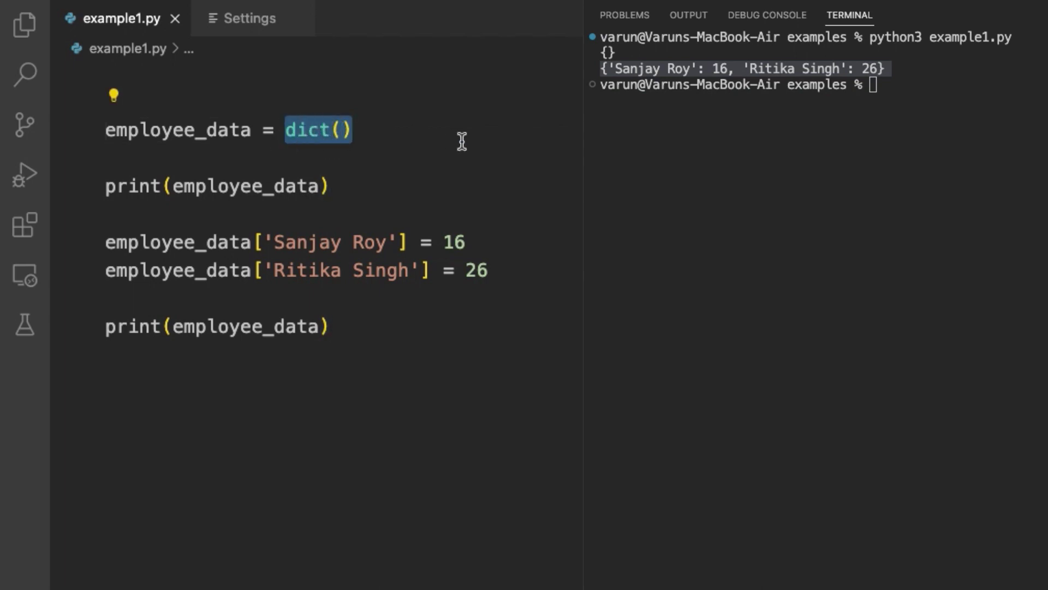
pyautogui.press('BackSpace')
pyautogui.write('{')
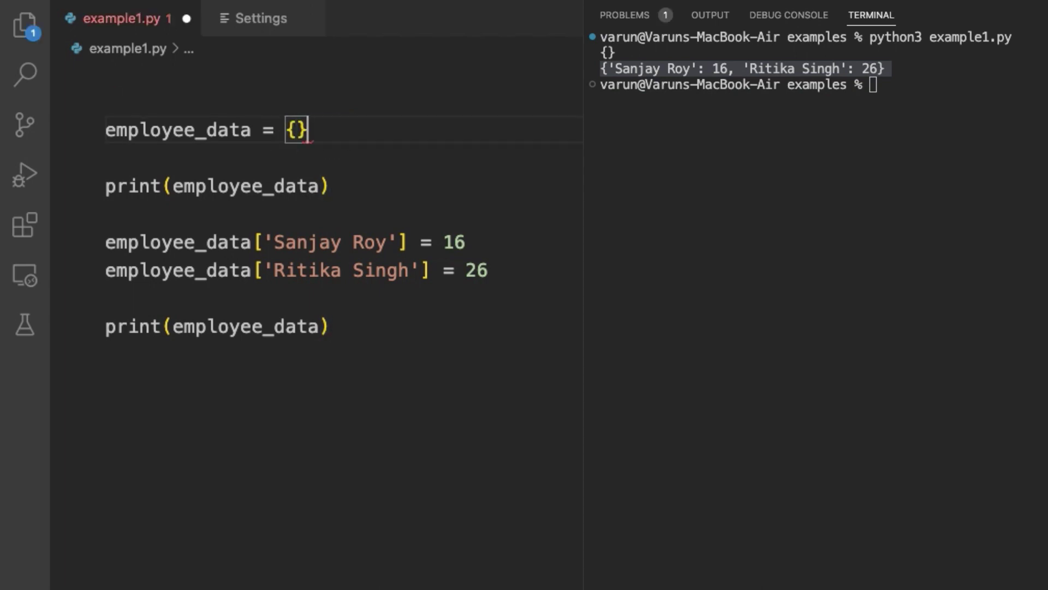
pyautogui.press('super+s')
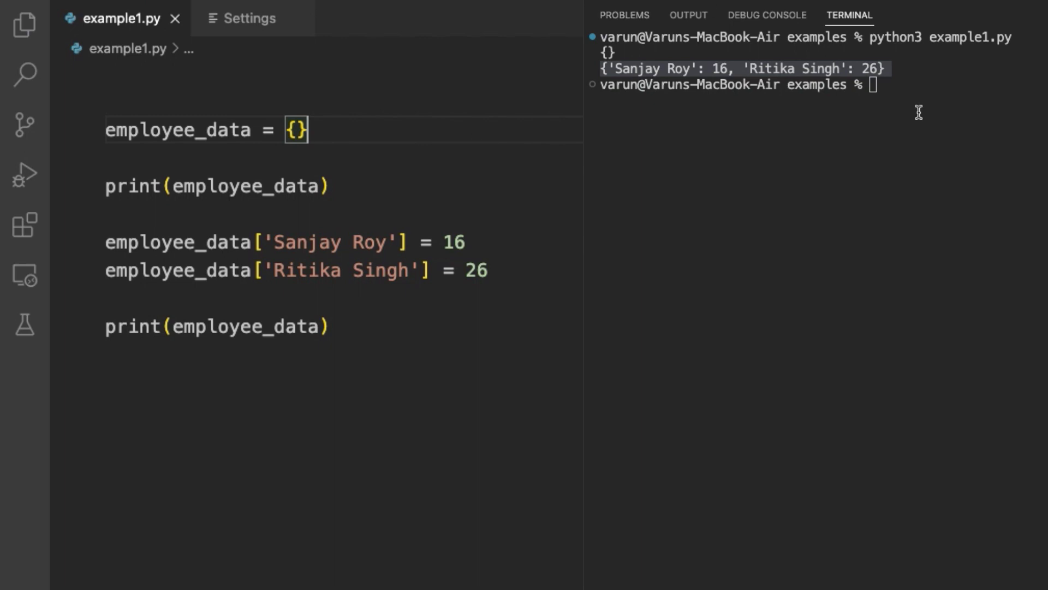
pyautogui.click(558, 479)
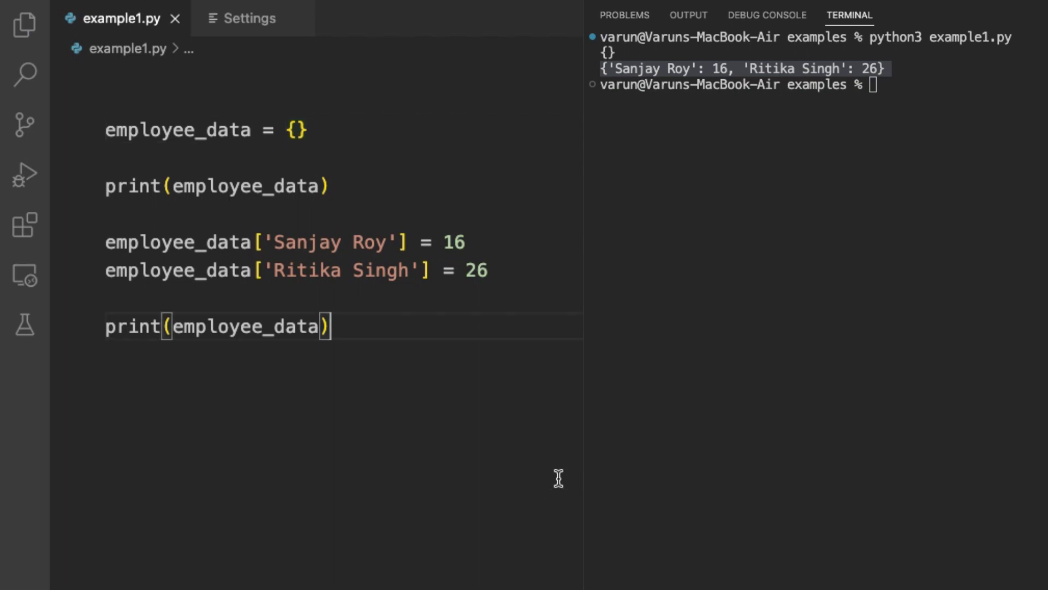